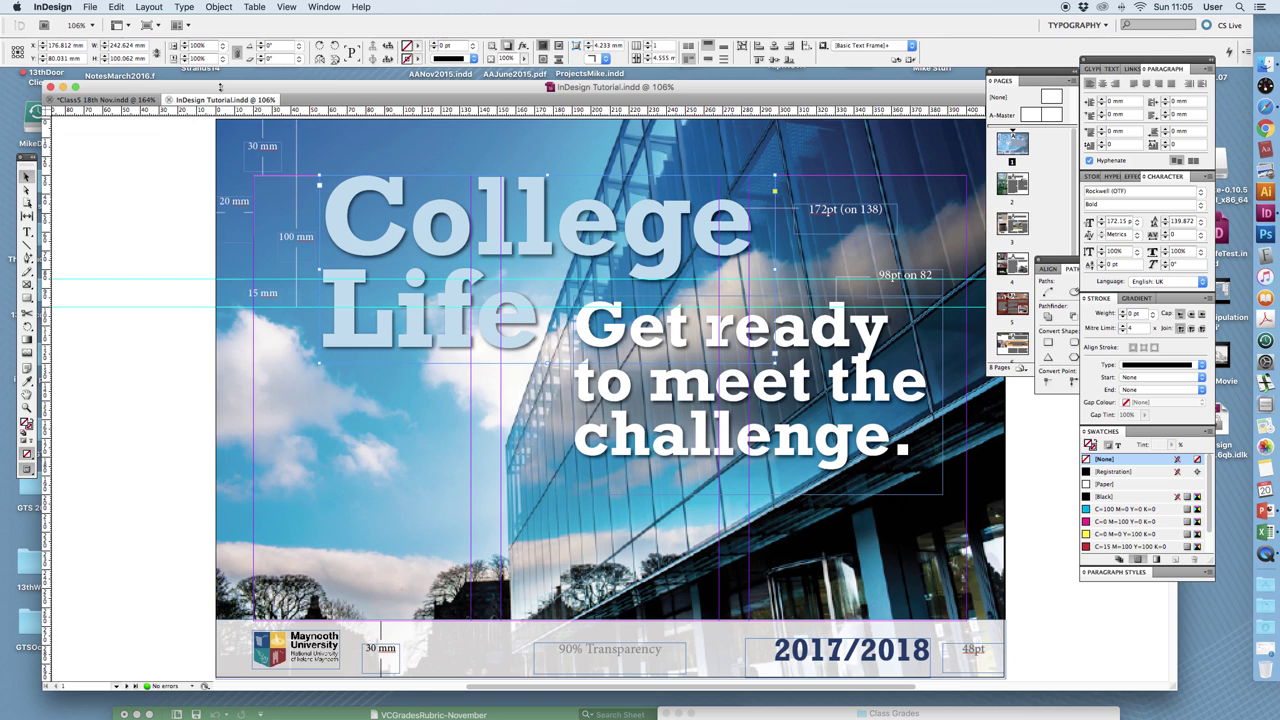
Save the document as a new file named "CollegeLife for Print" on the Desktop.
left_click(413, 398)
left_click(89, 7)
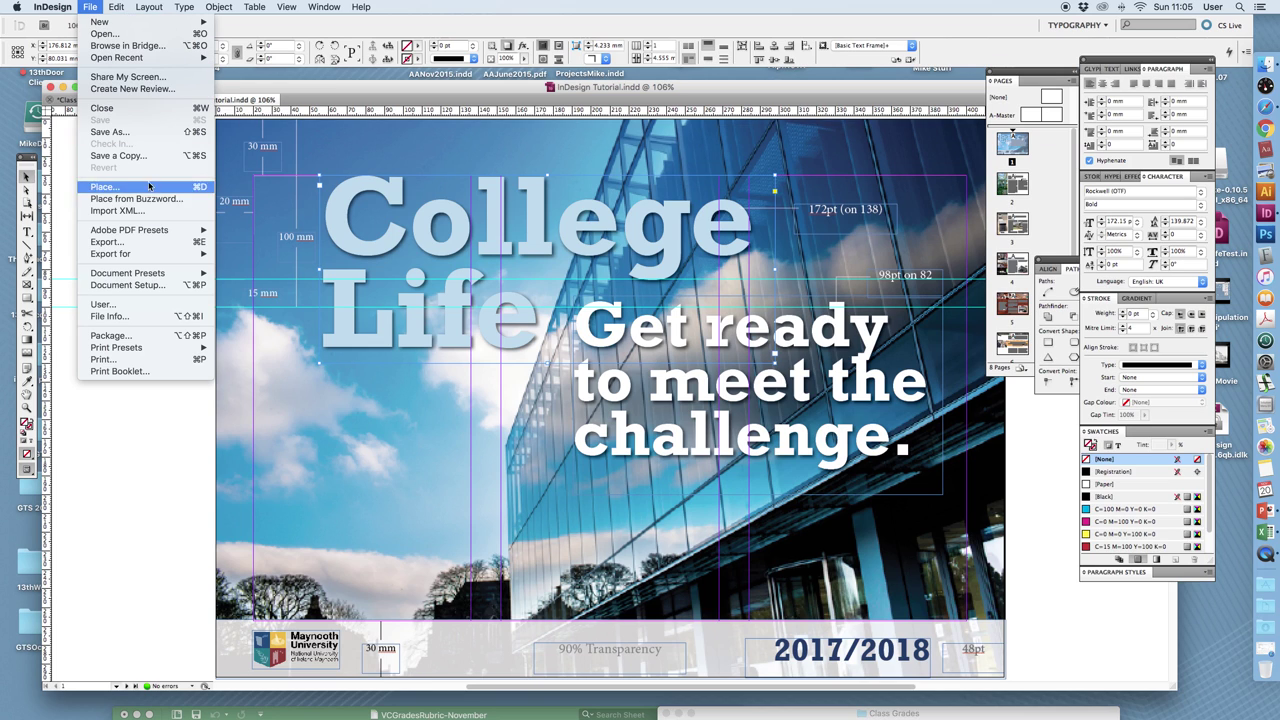
left_click(130, 133)
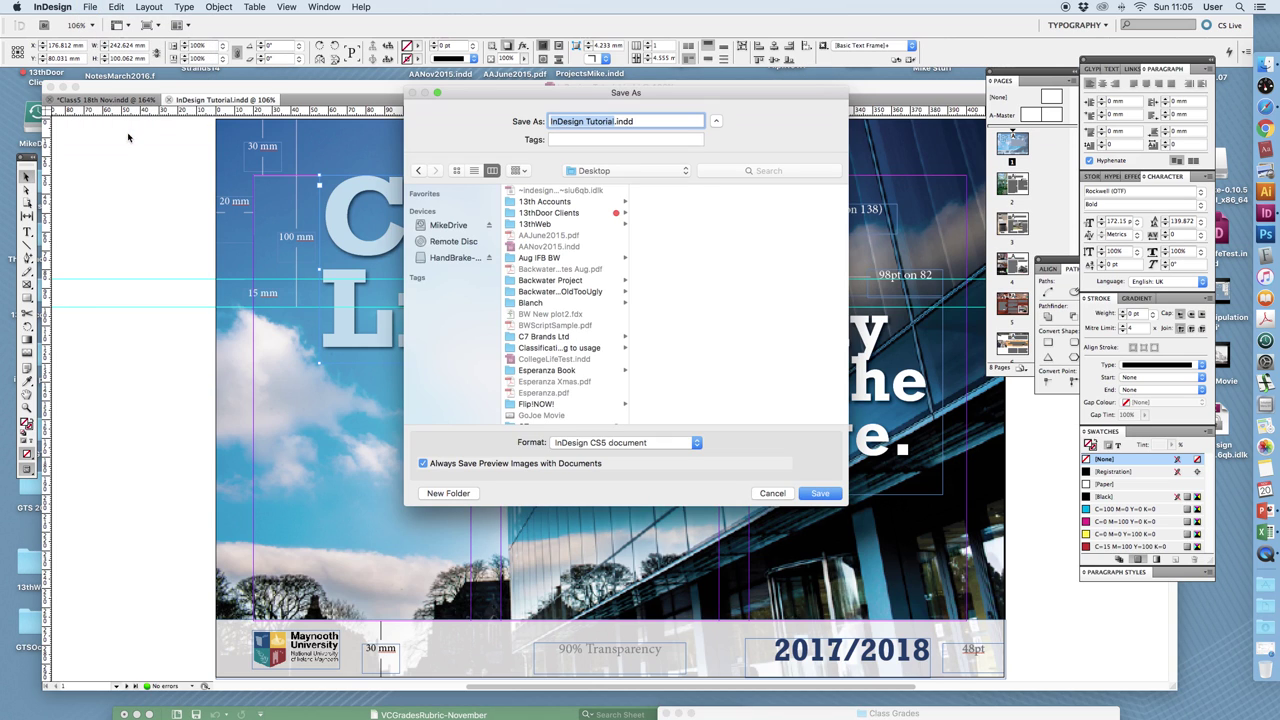
type("CollegeLife for Print")
left_click(815, 495)
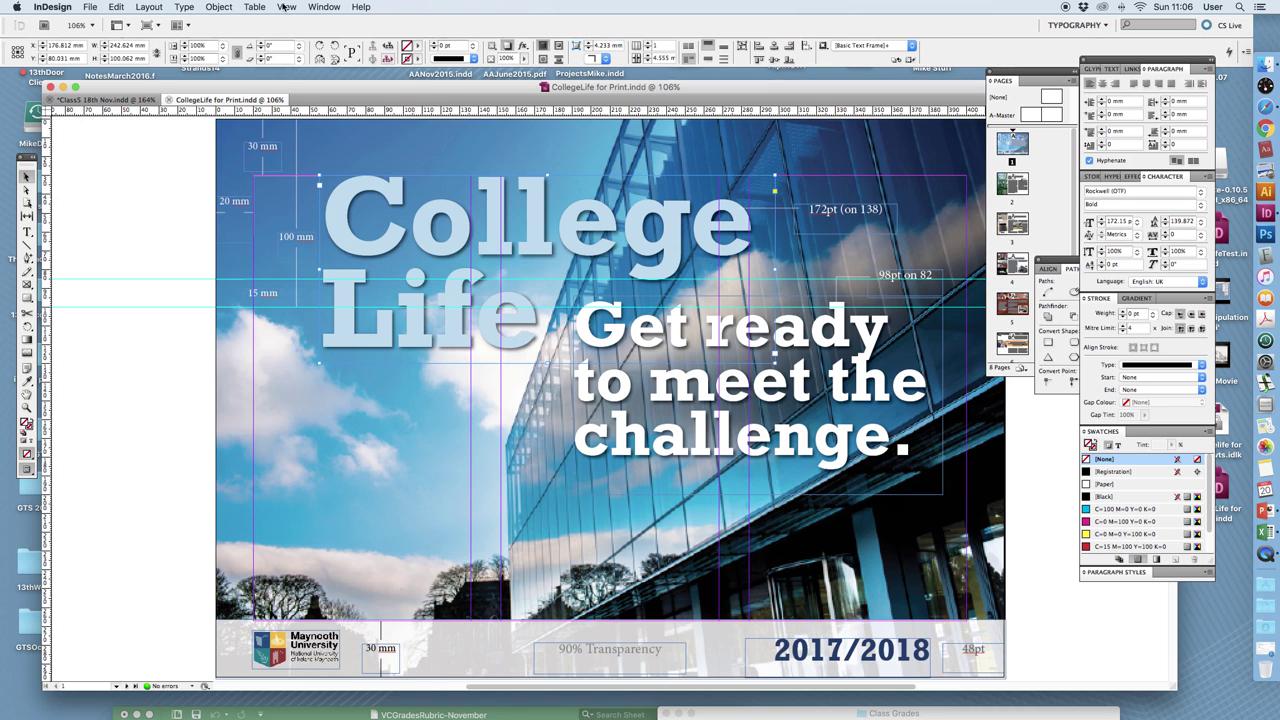
Convert the "College Life" title on the cover page to outlines.
left_click(184, 7)
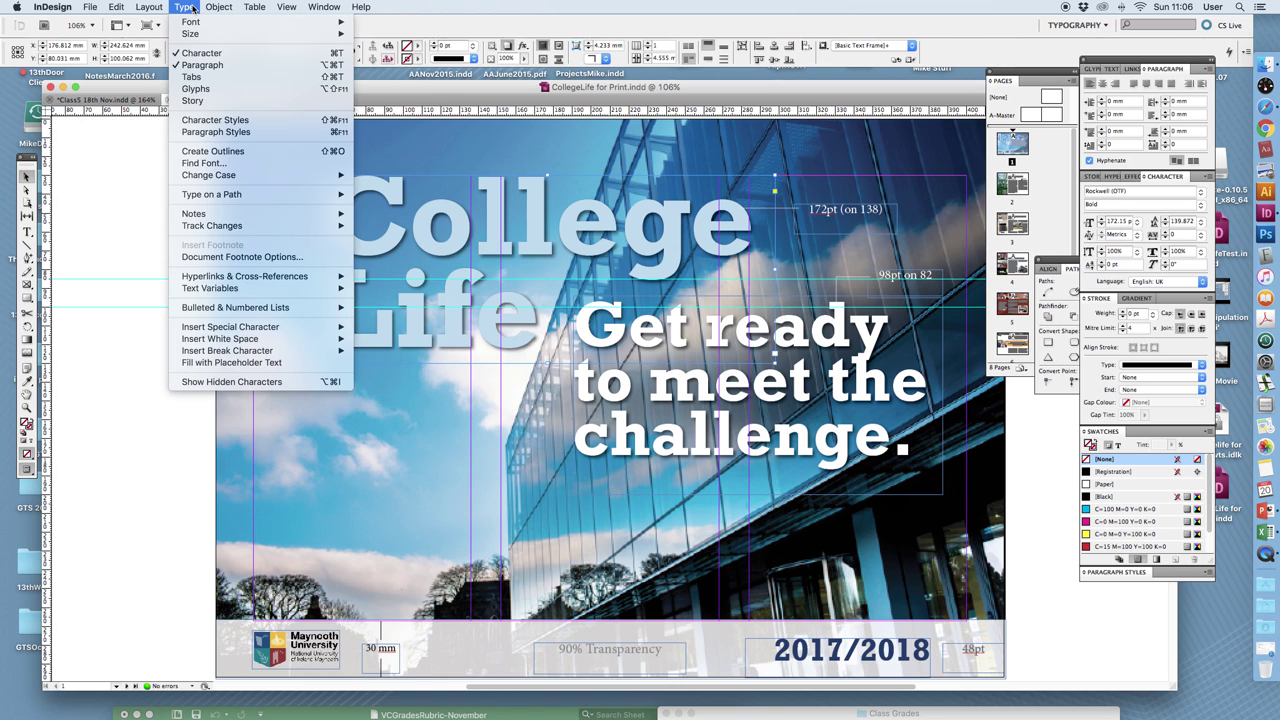
left_click(240, 151)
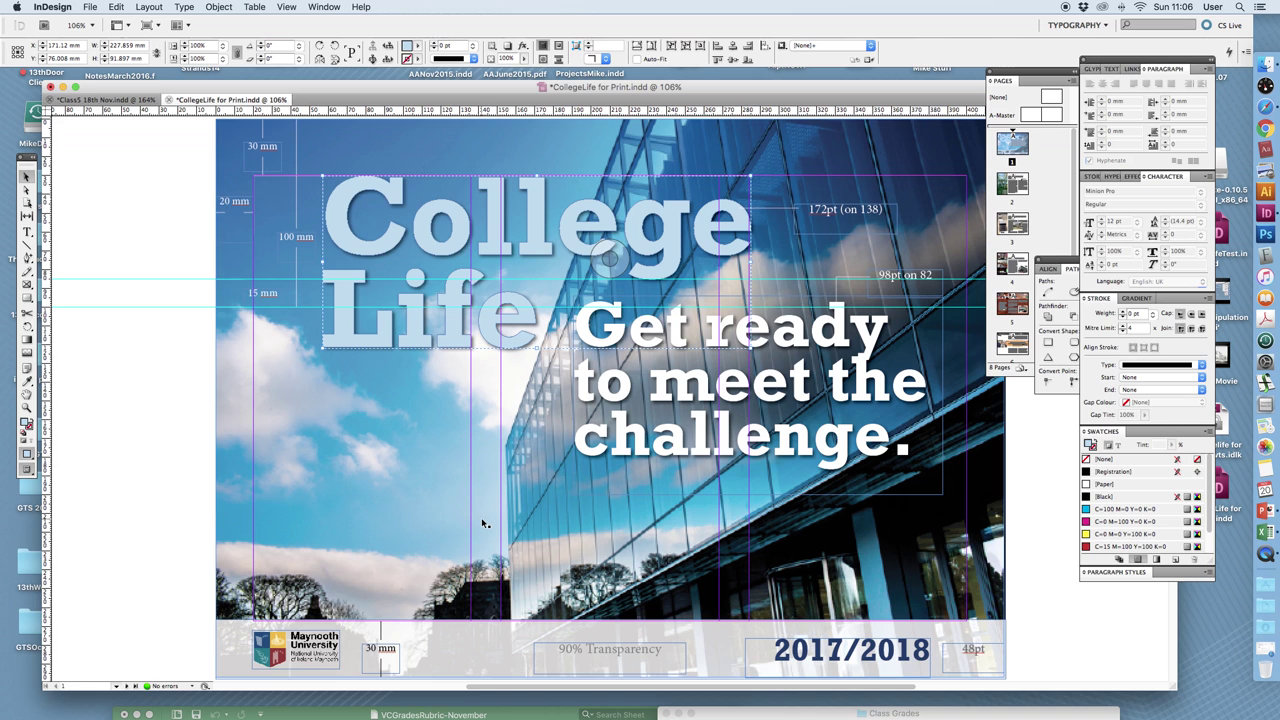
scroll(481, 517, "down", 3)
left_click(878, 518)
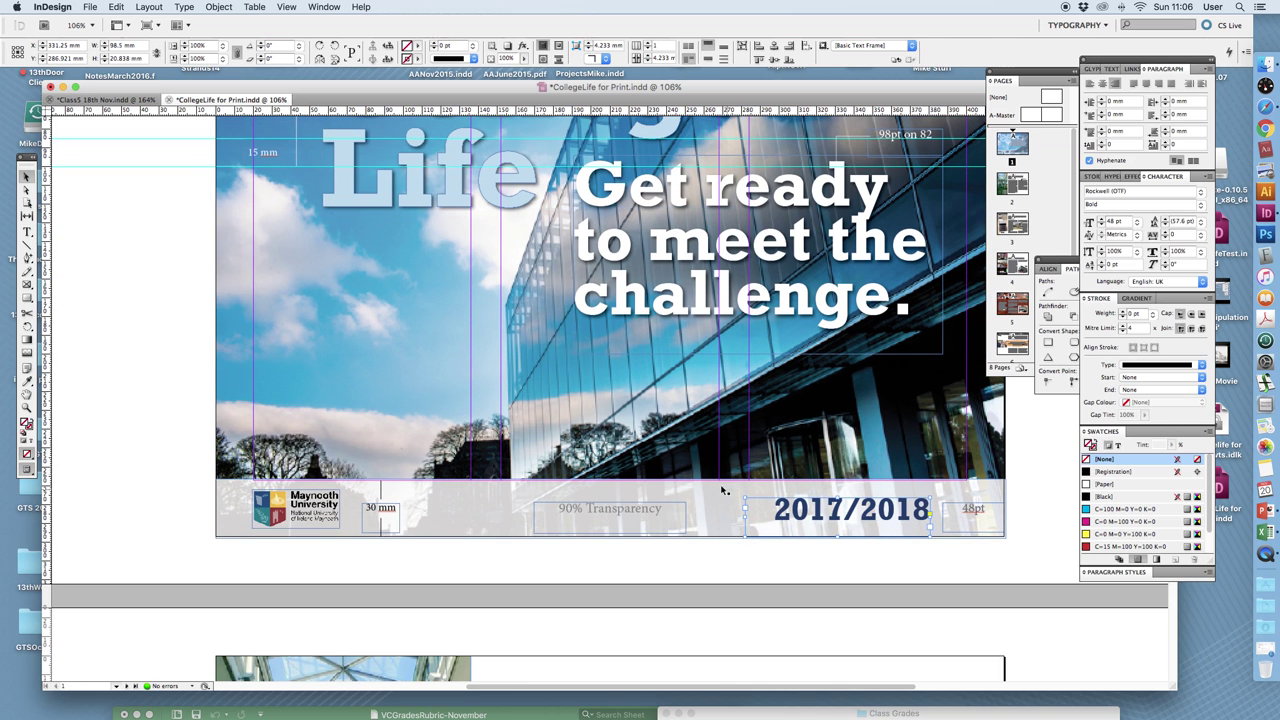
Convert the two-column body text under "Welcome to the jungle!" on page 2 to outlines.
scroll(694, 463, "down", 9)
scroll(697, 466, "down", 2)
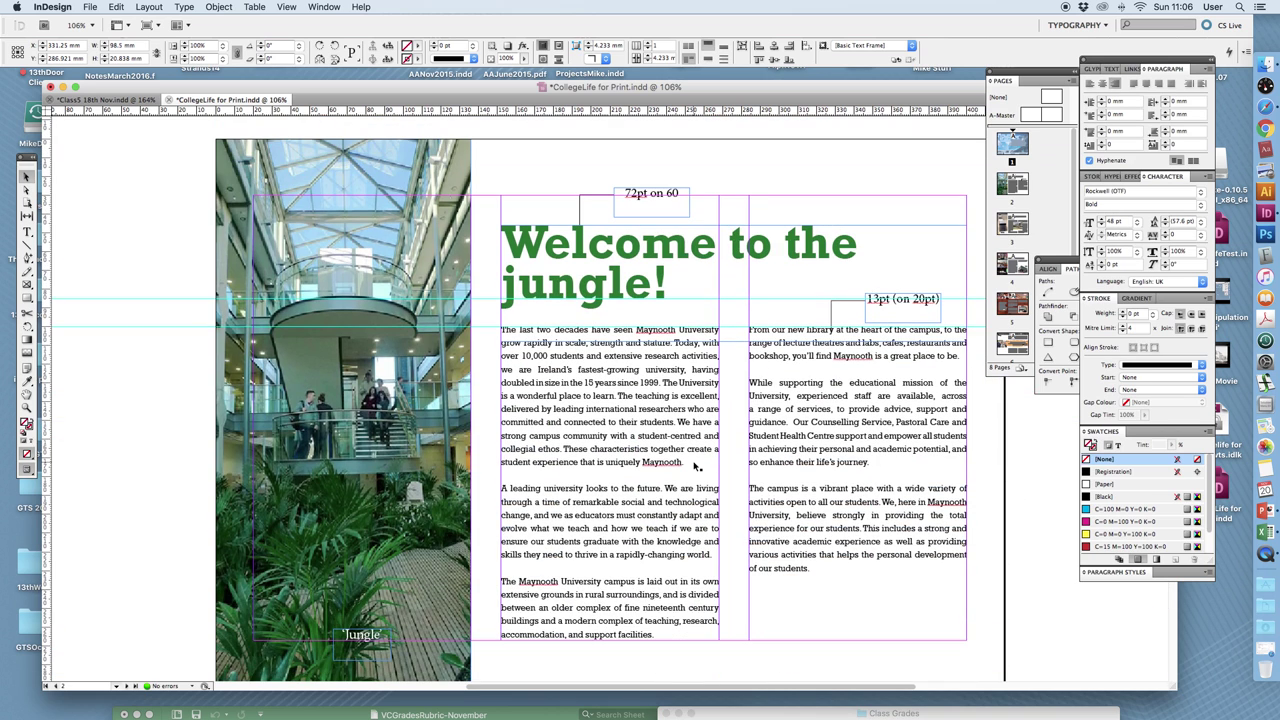
left_click(621, 397)
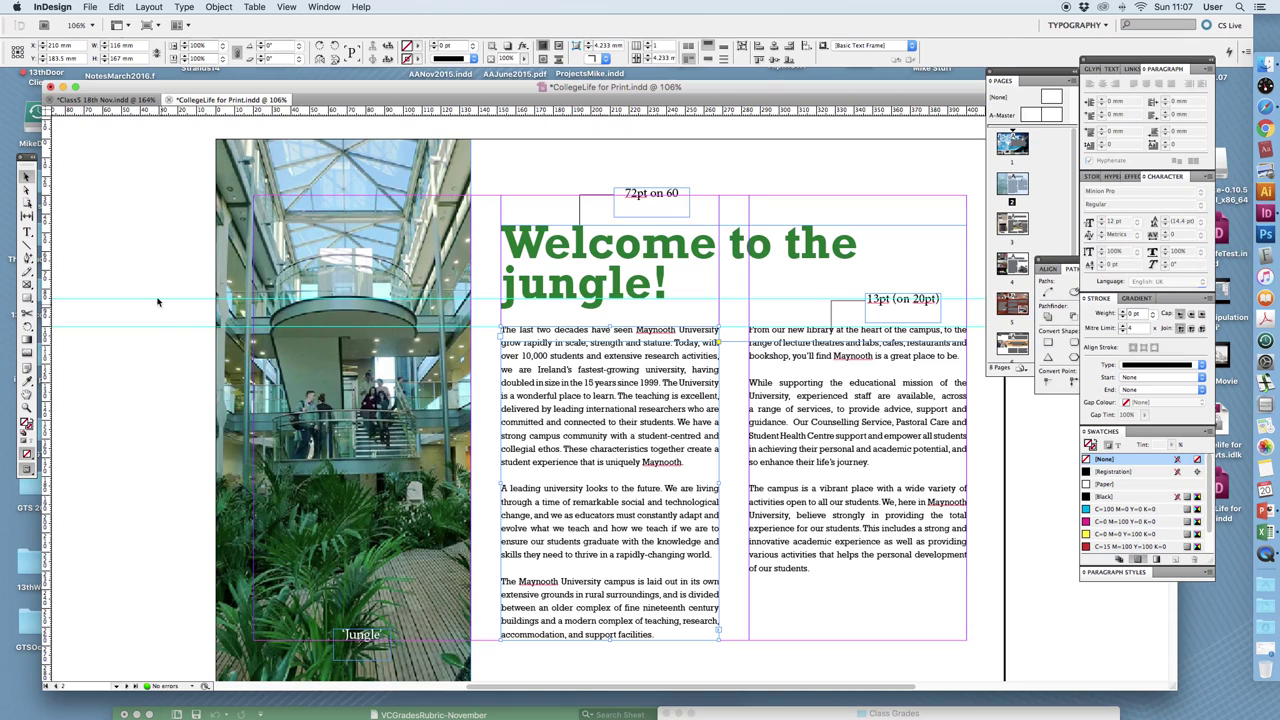
left_click(218, 7)
mouse_move(188, 8)
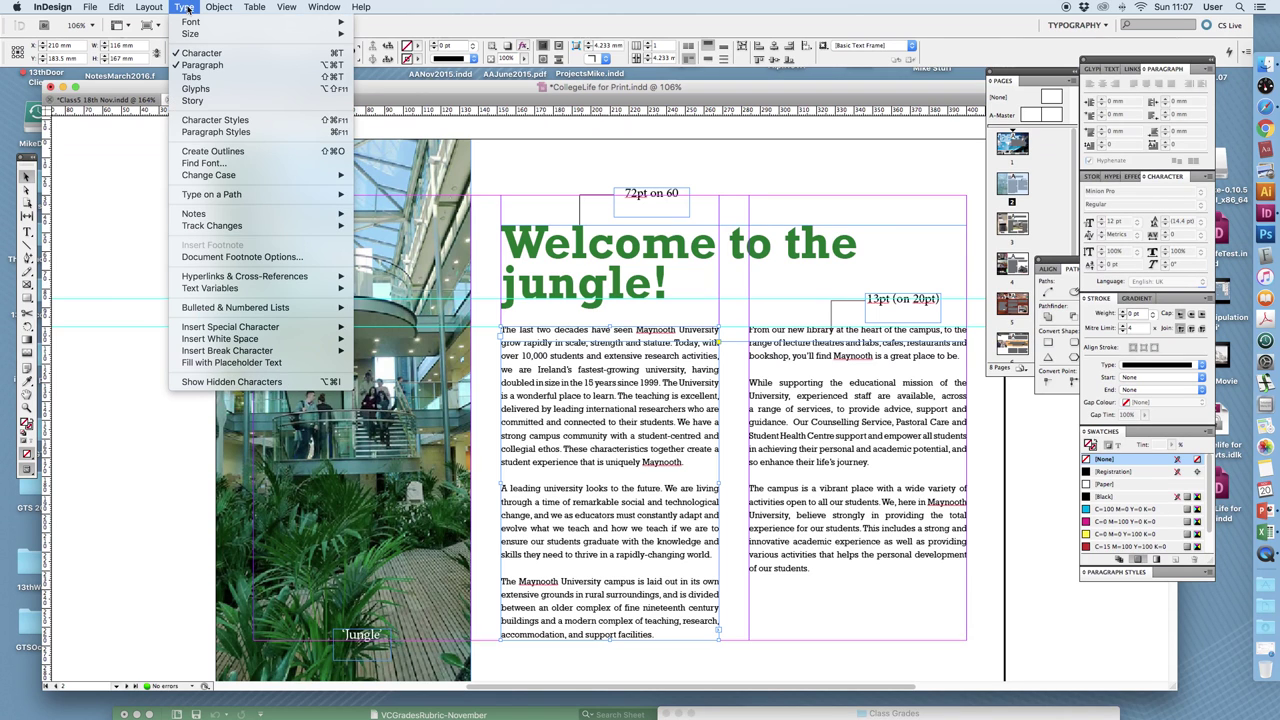
left_click(218, 151)
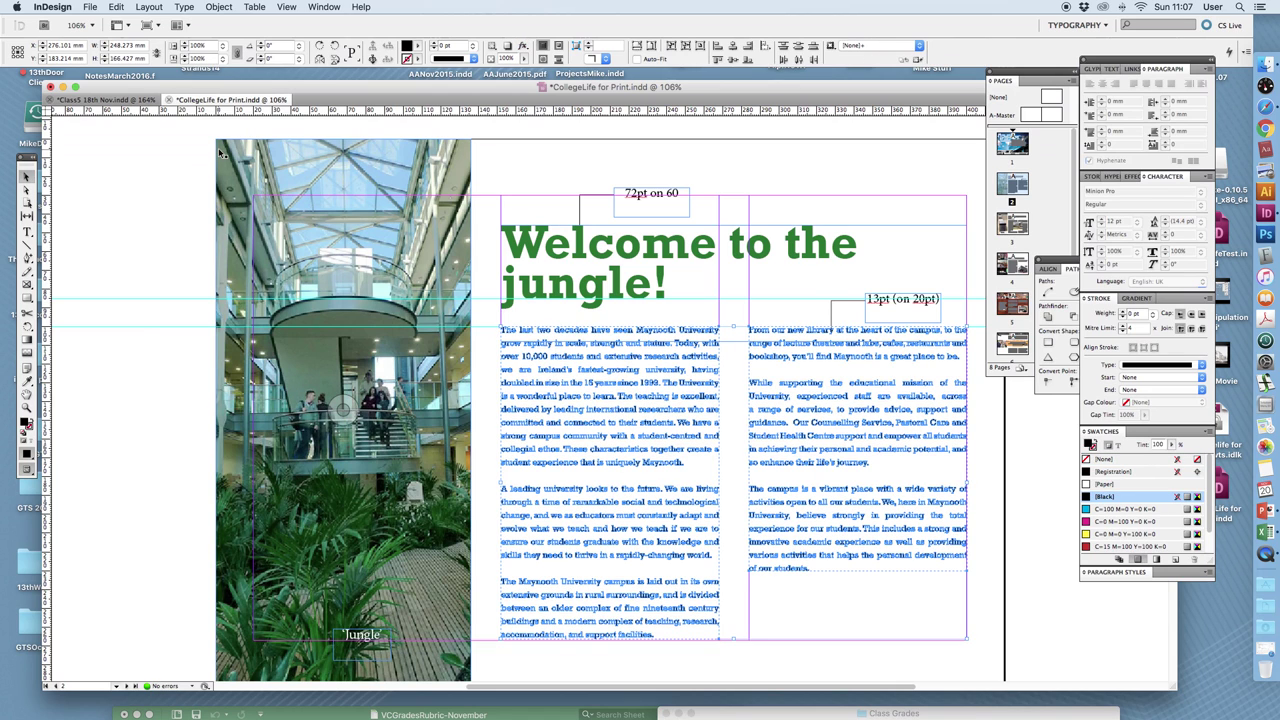
left_click(605, 137)
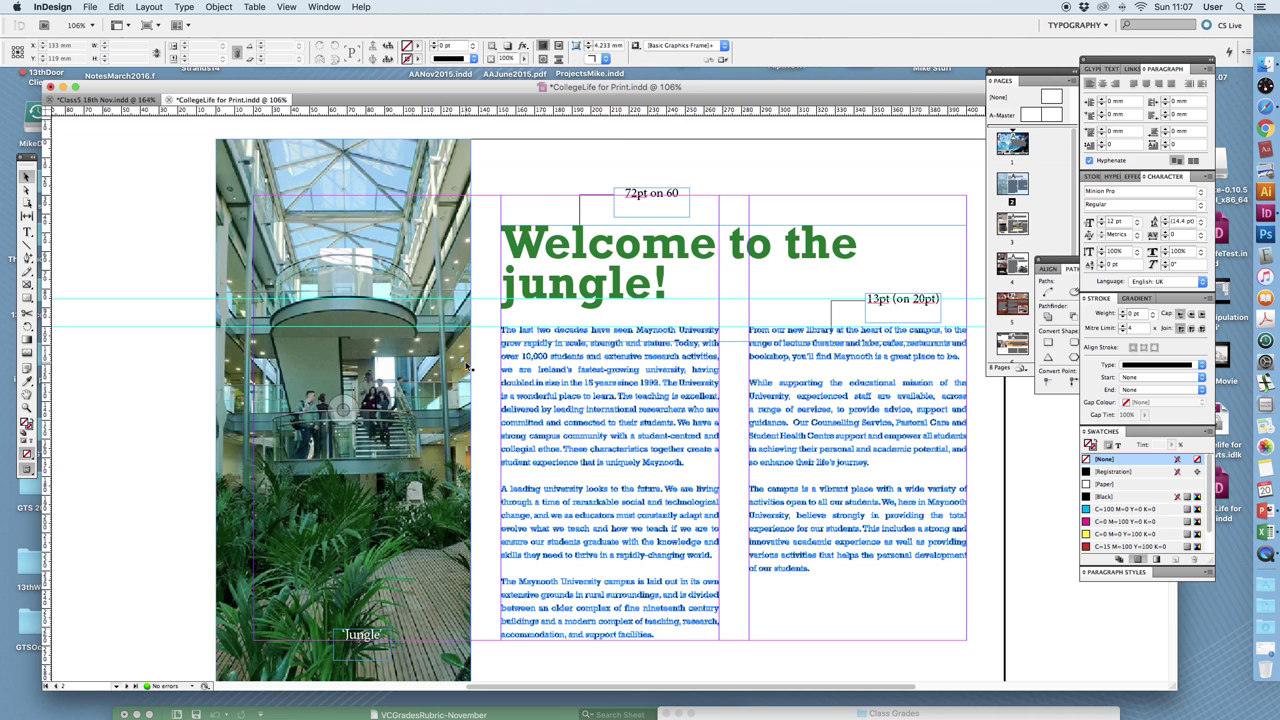
Extend the cover background image frame about 3 mm past every page edge, to about 426 × 304 mm, and fill the frame proportionally.
scroll(466, 367, "up", 5)
scroll(466, 367, "up", 5)
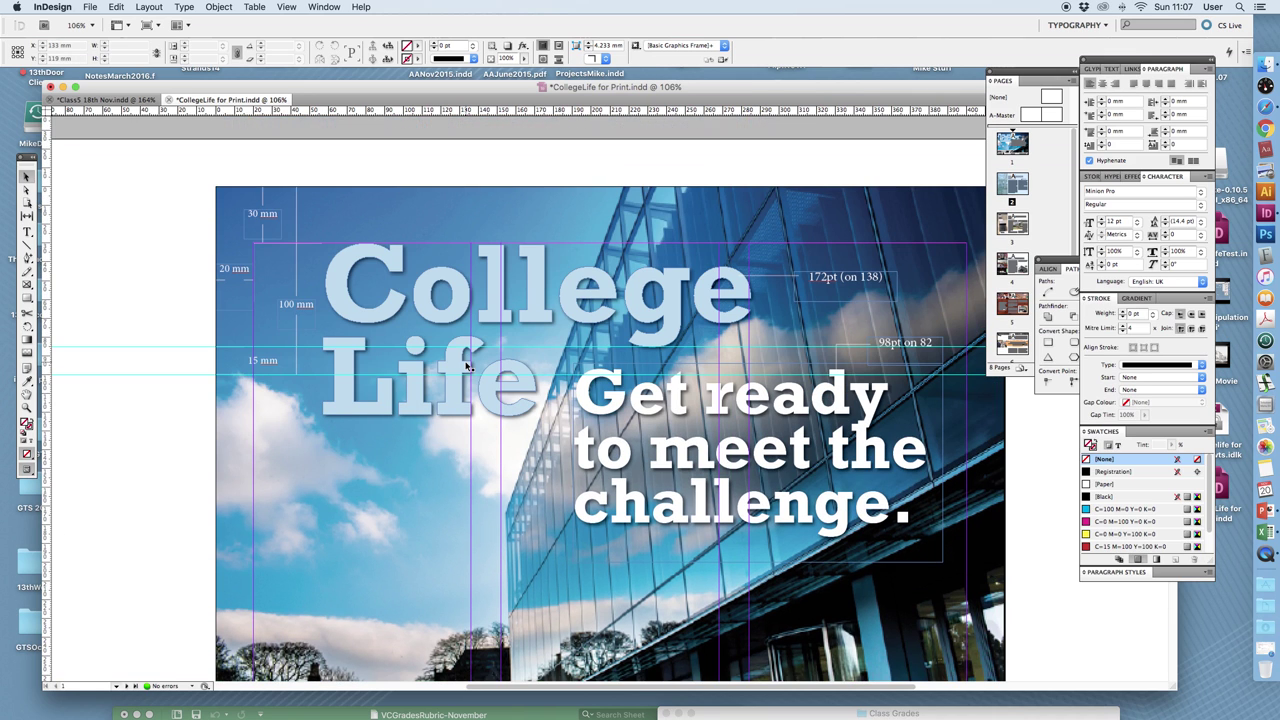
scroll(466, 367, "down", 1)
left_click(350, 177)
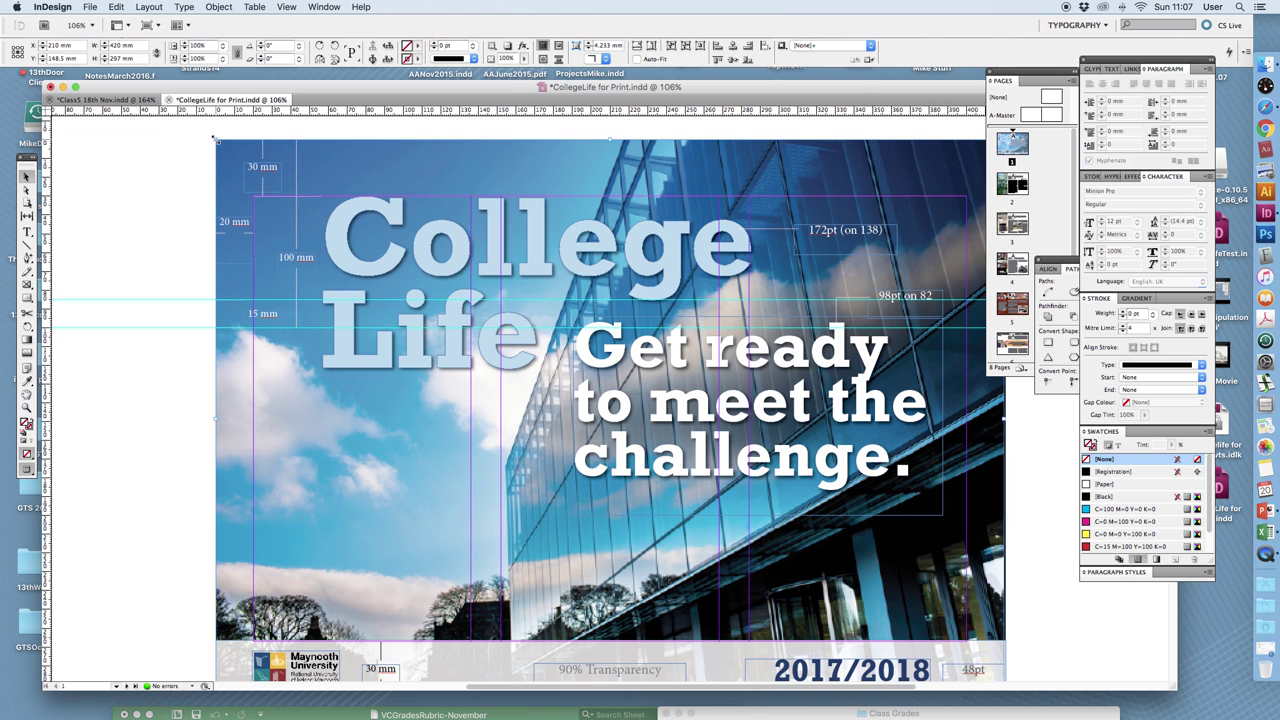
left_click_drag(214, 140, 208, 131)
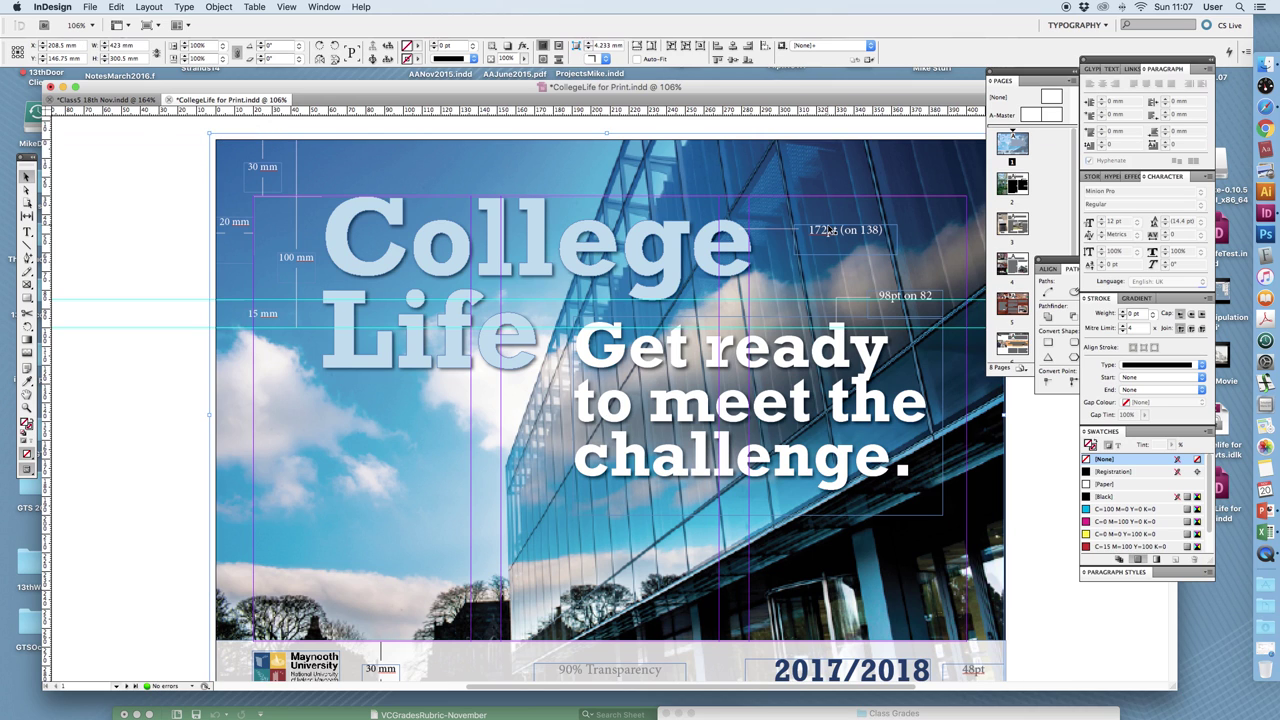
scroll(828, 230, "right", 3)
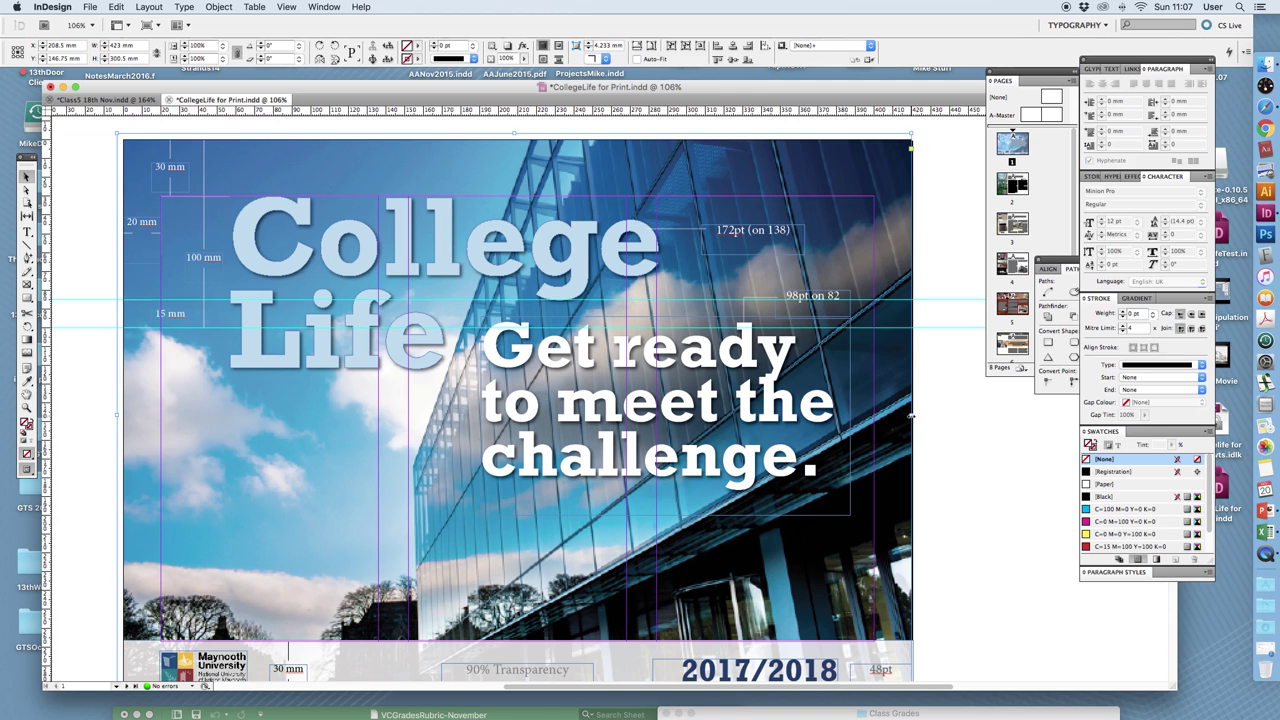
left_click_drag(911, 414, 917, 414)
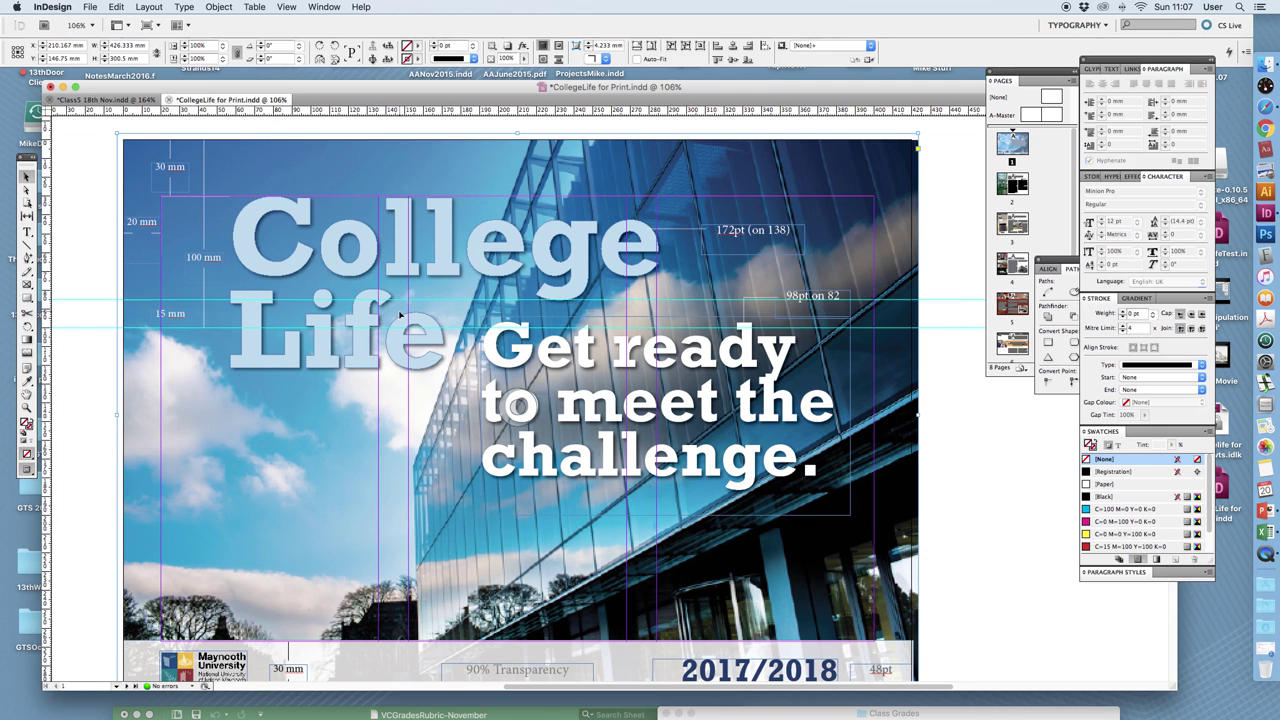
scroll(400, 316, "down", 2)
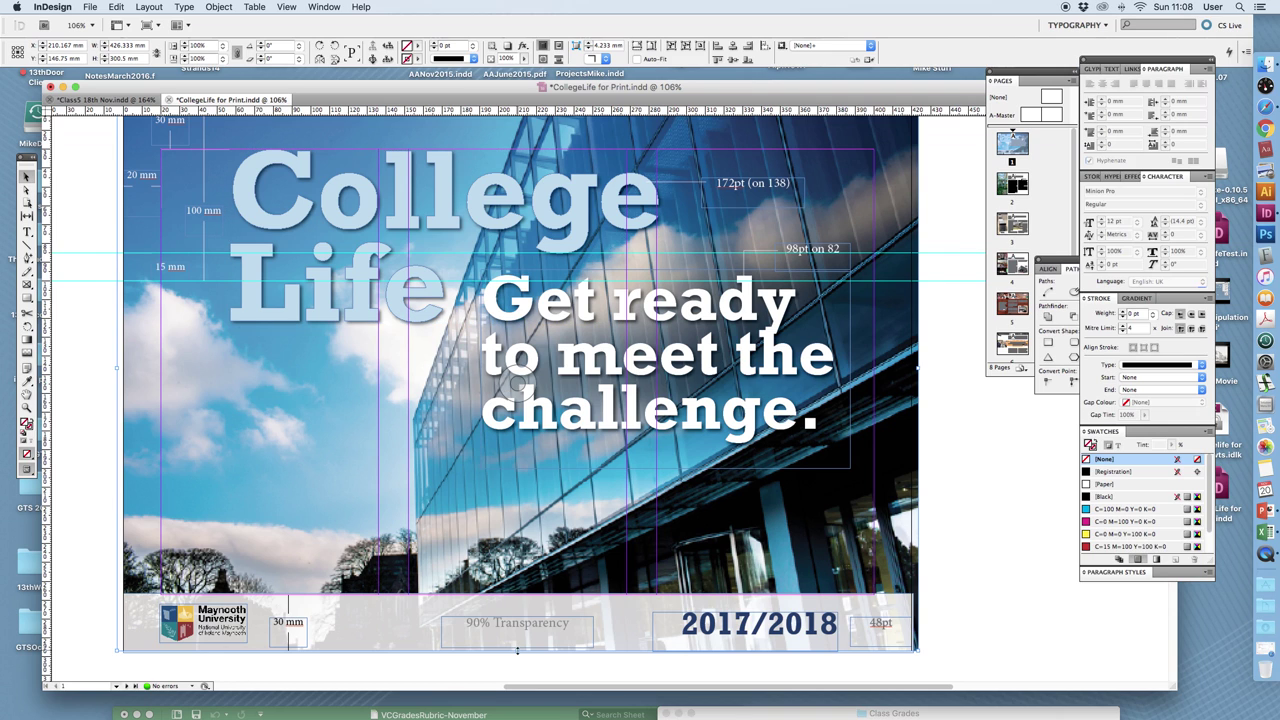
left_click_drag(517, 650, 517, 658)
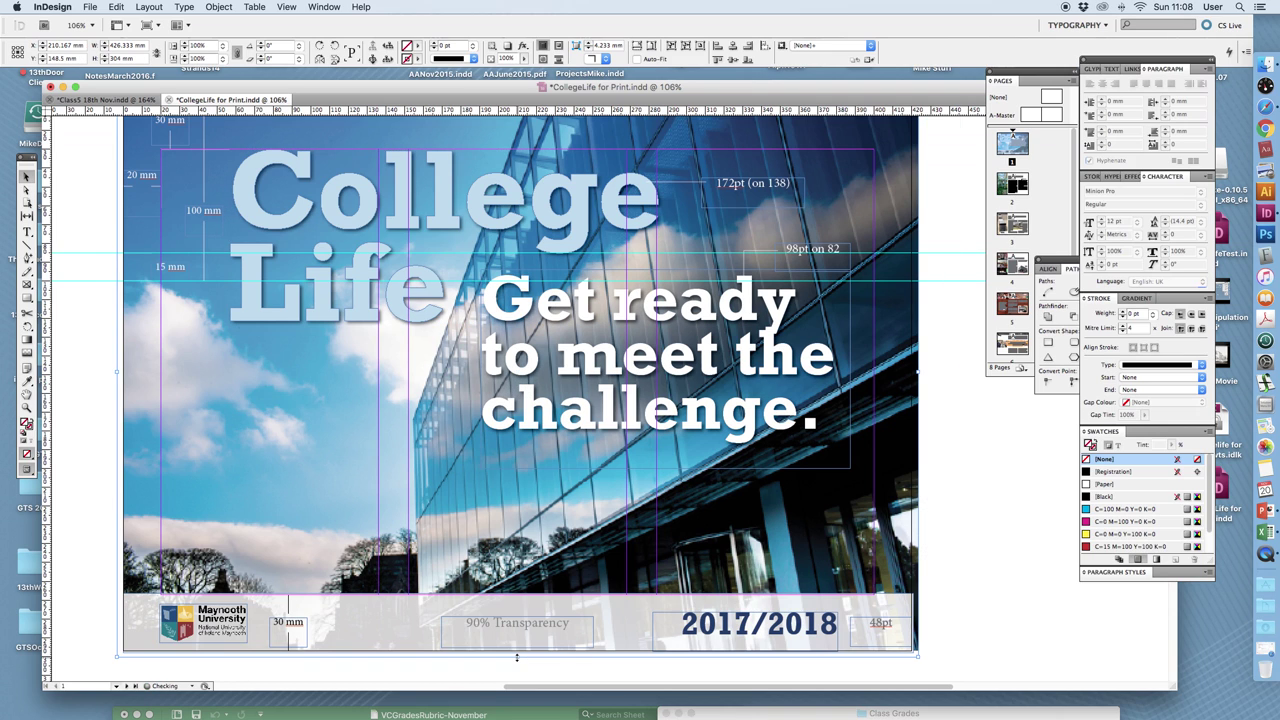
scroll(438, 203, "up", 4)
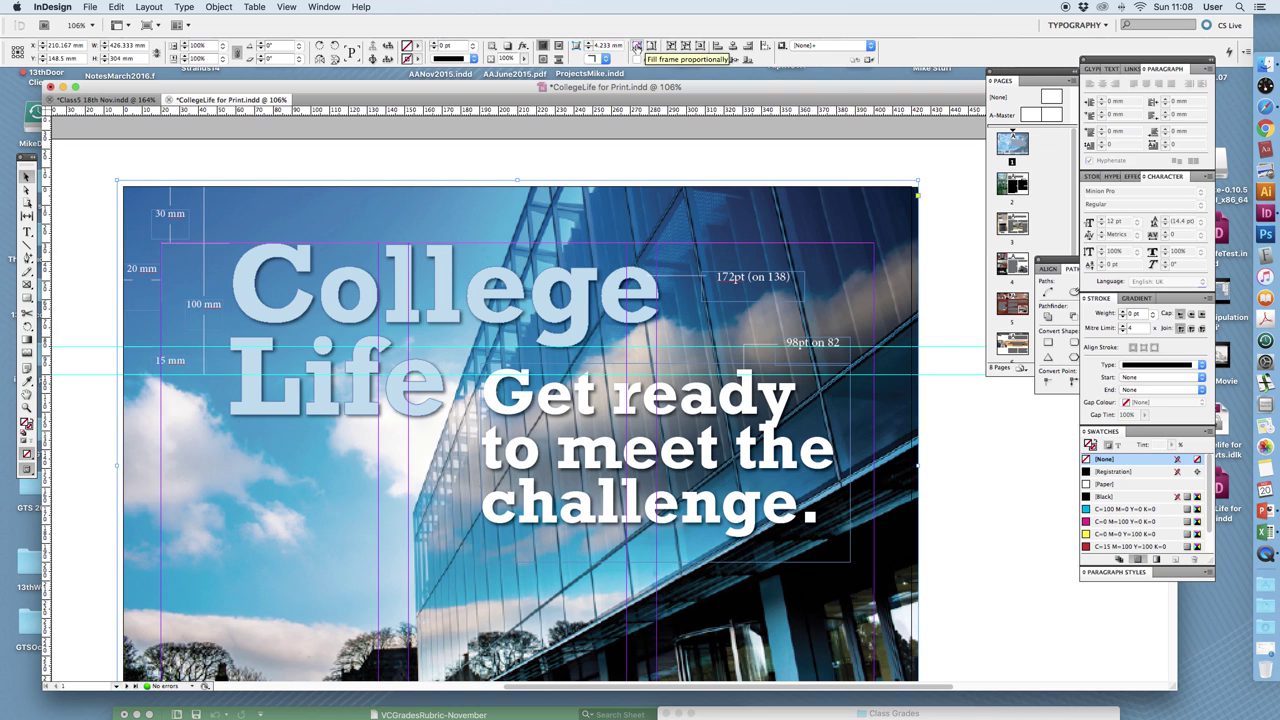
left_click(636, 48)
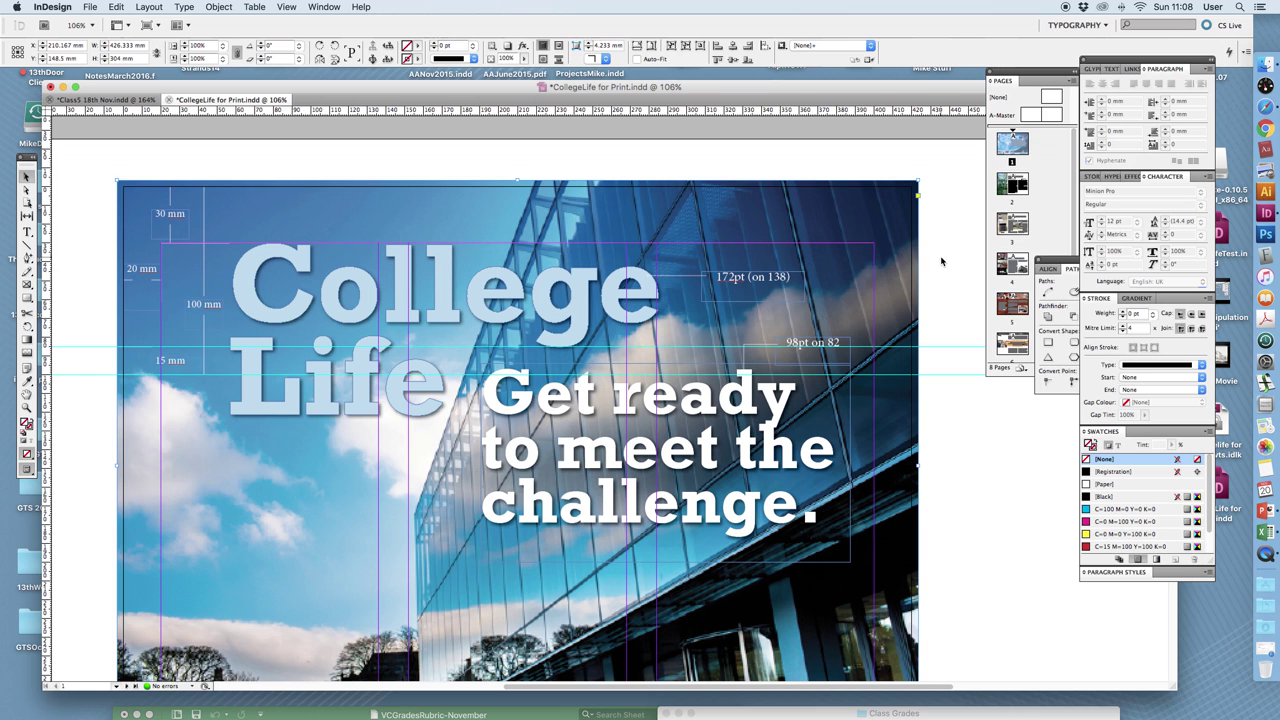
Extend the translucent white strip at the foot of the cover past the side and bottom page edges, to about 428 × 34 mm.
scroll(940, 261, "down", 1)
scroll(940, 261, "down", 1)
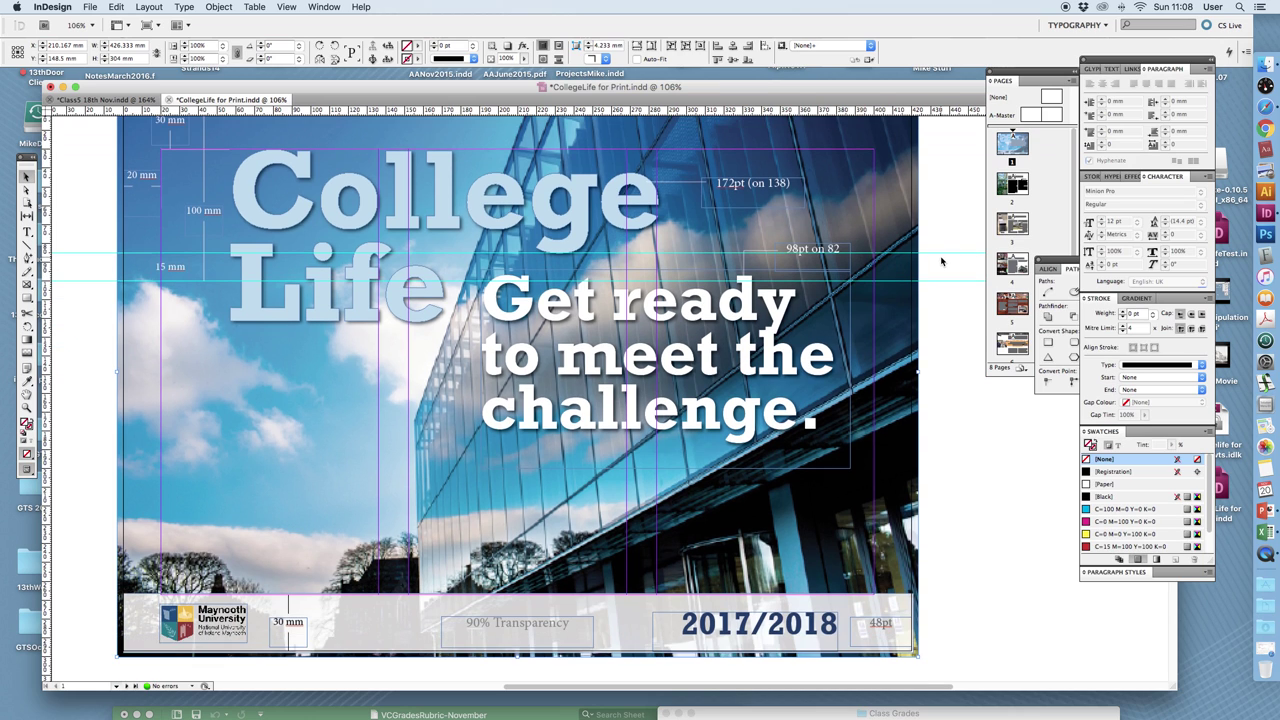
left_click(418, 650)
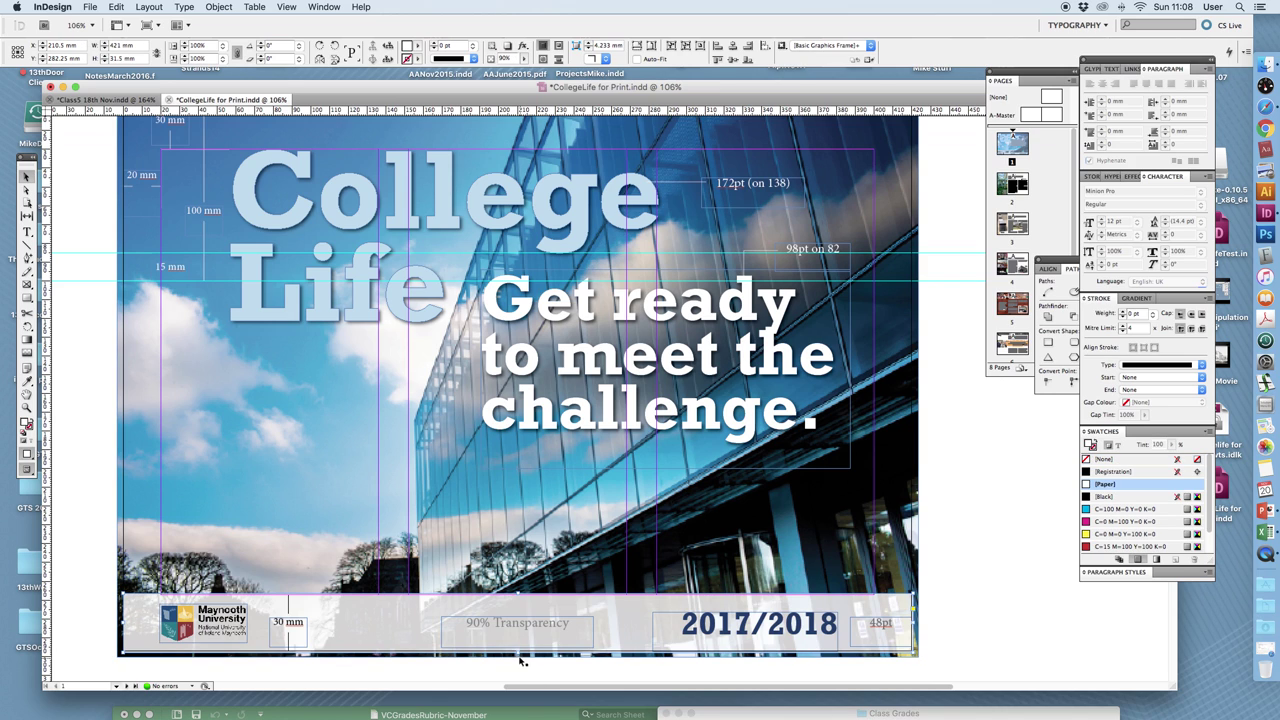
left_click_drag(517, 657, 517, 658)
left_click_drag(123, 626, 117, 626)
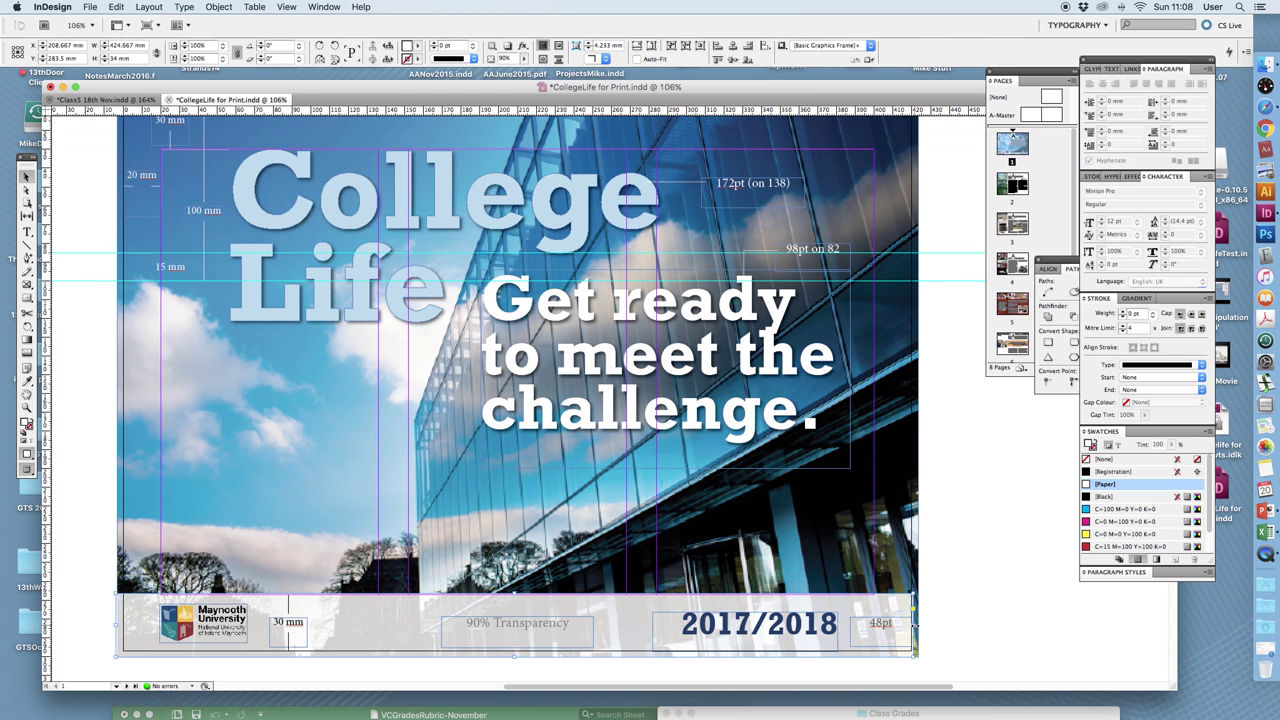
left_click_drag(914, 622, 920, 625)
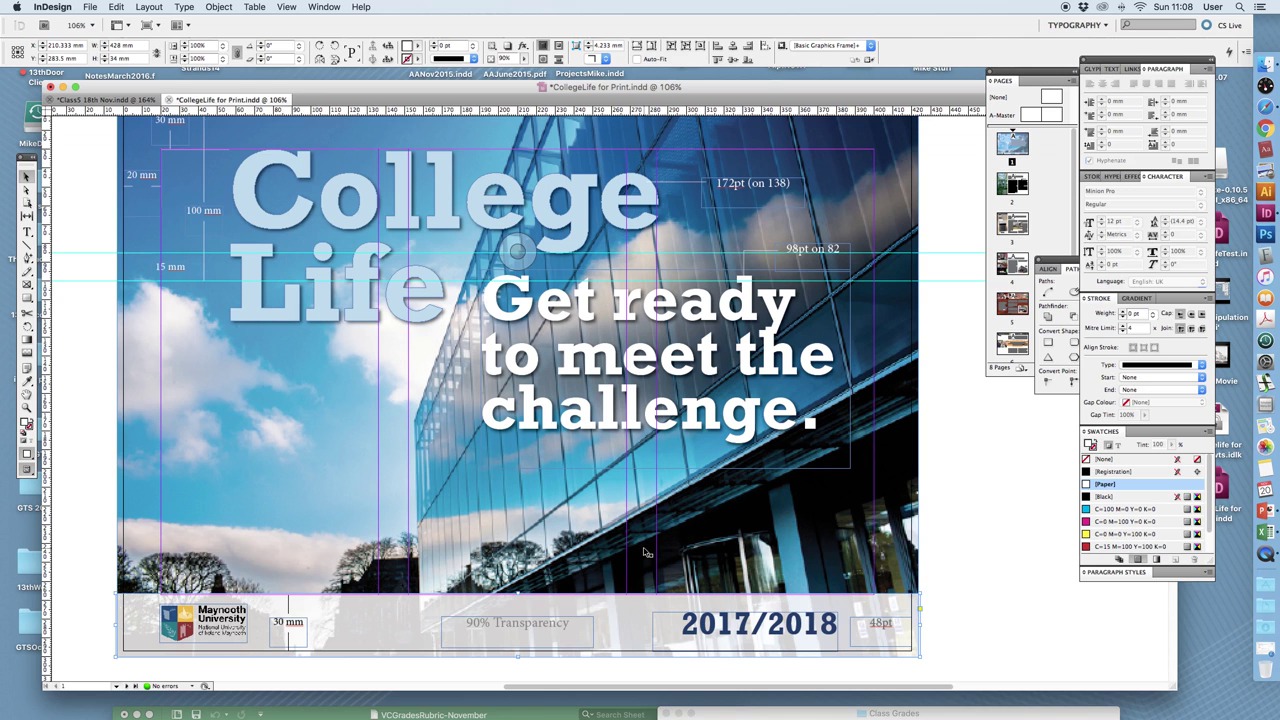
Extend the page 2 atrium photo frame past the top, outer and bottom page edges, to about 140 × 304 mm, and fill it proportionally.
scroll(647, 553, "up", 1)
scroll(647, 553, "down", 10)
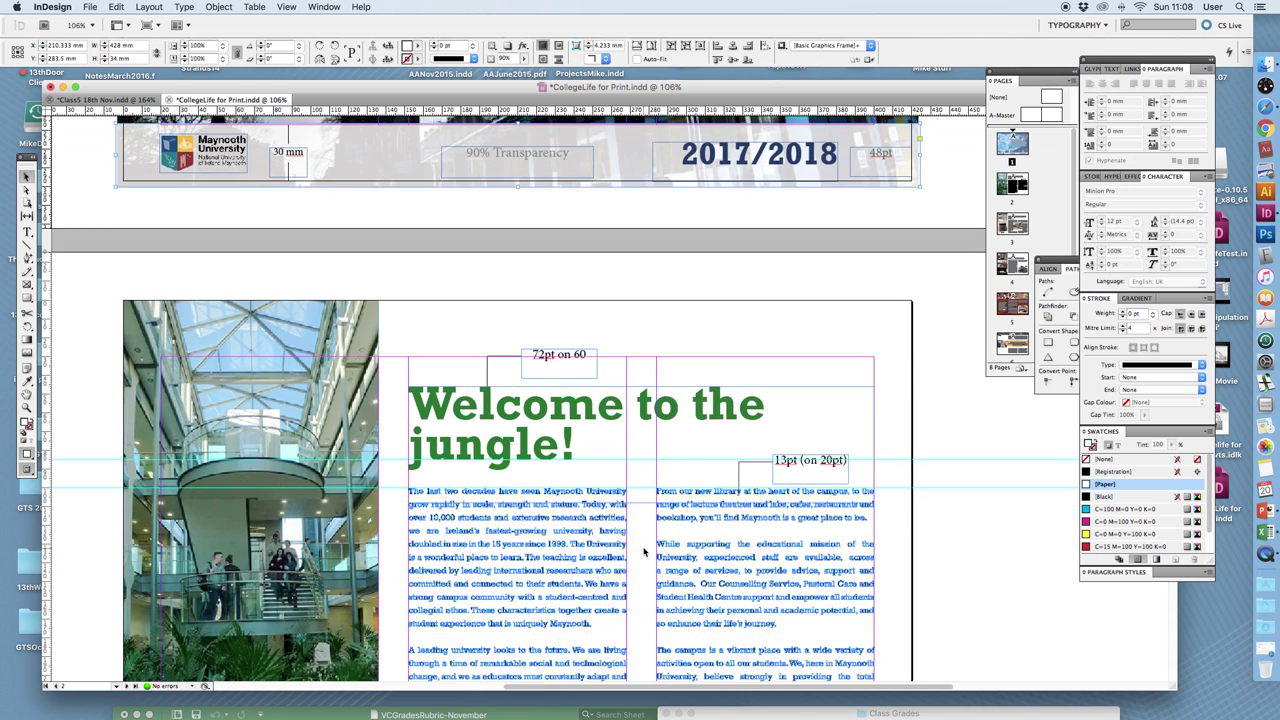
scroll(644, 552, "down", 1)
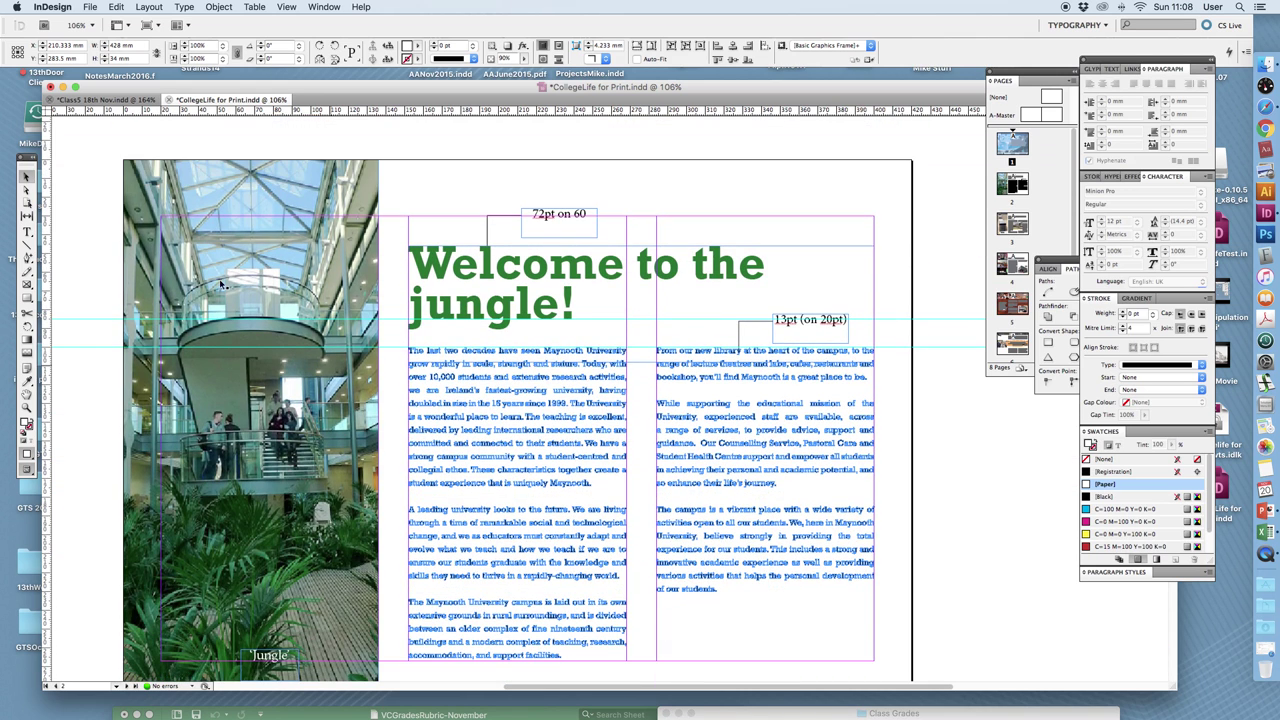
left_click(126, 162)
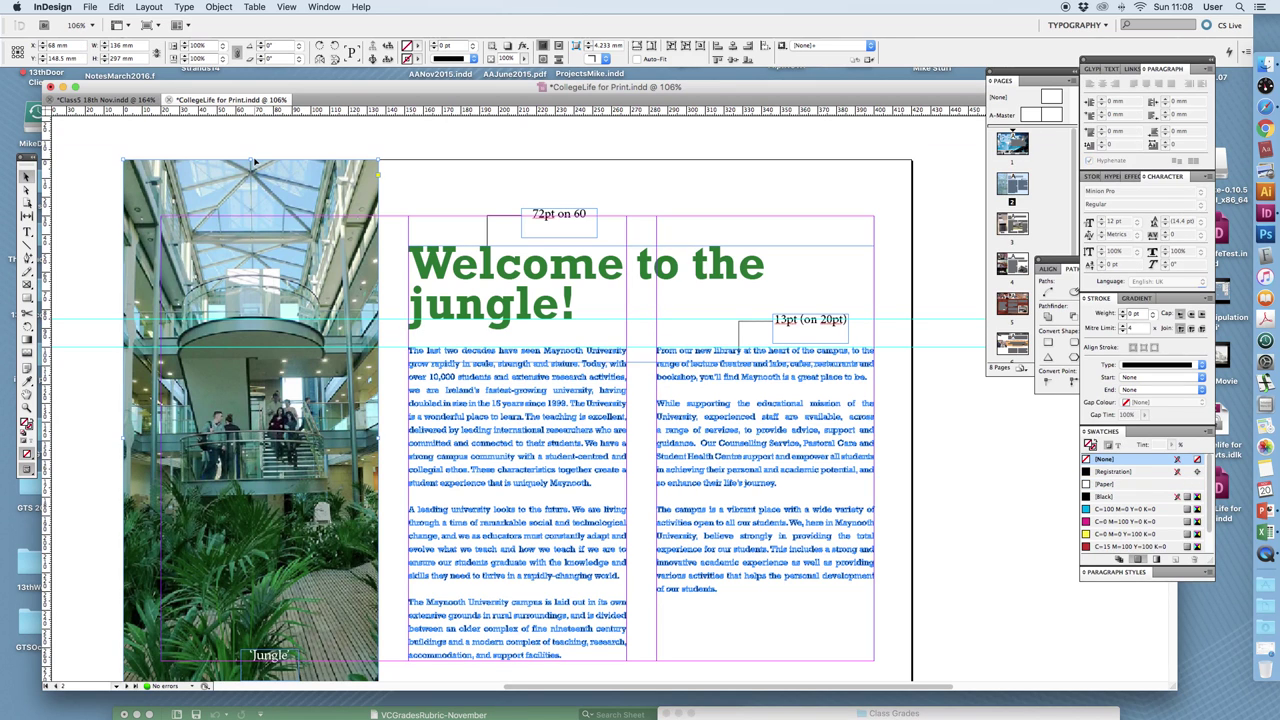
left_click_drag(250, 160, 250, 156)
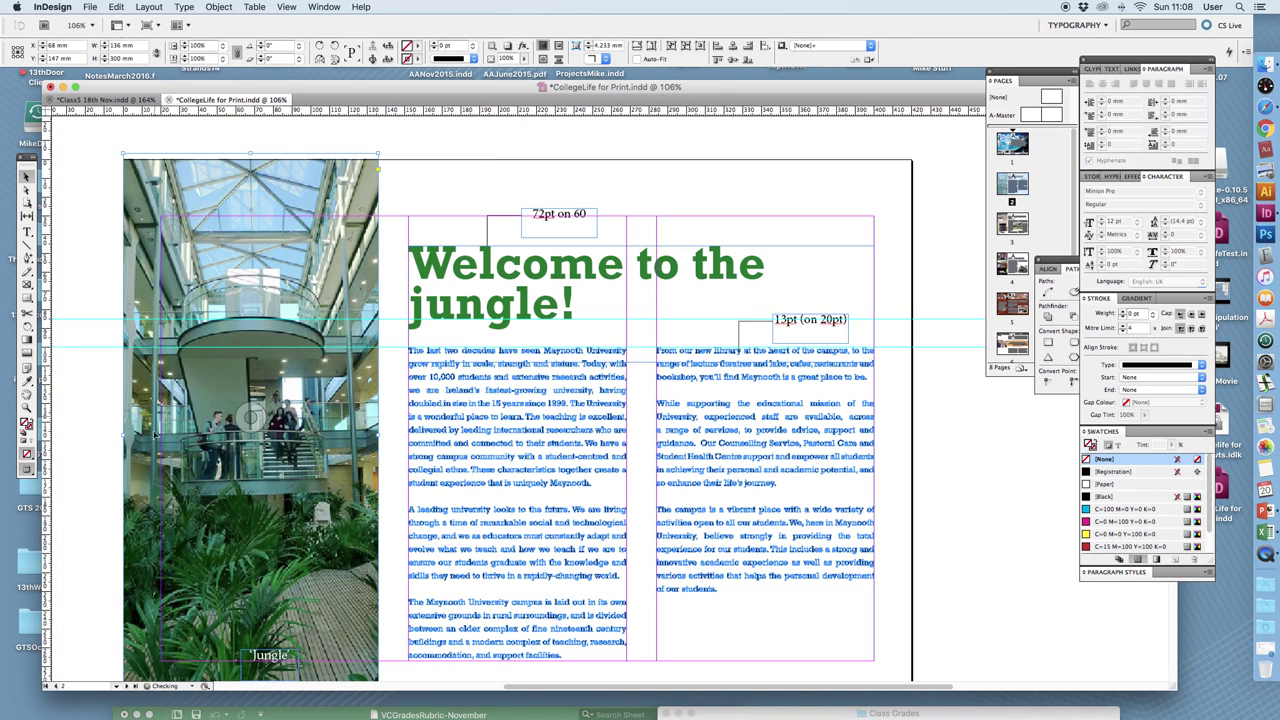
left_click_drag(124, 440, 117, 436)
scroll(230, 495, "down", 5)
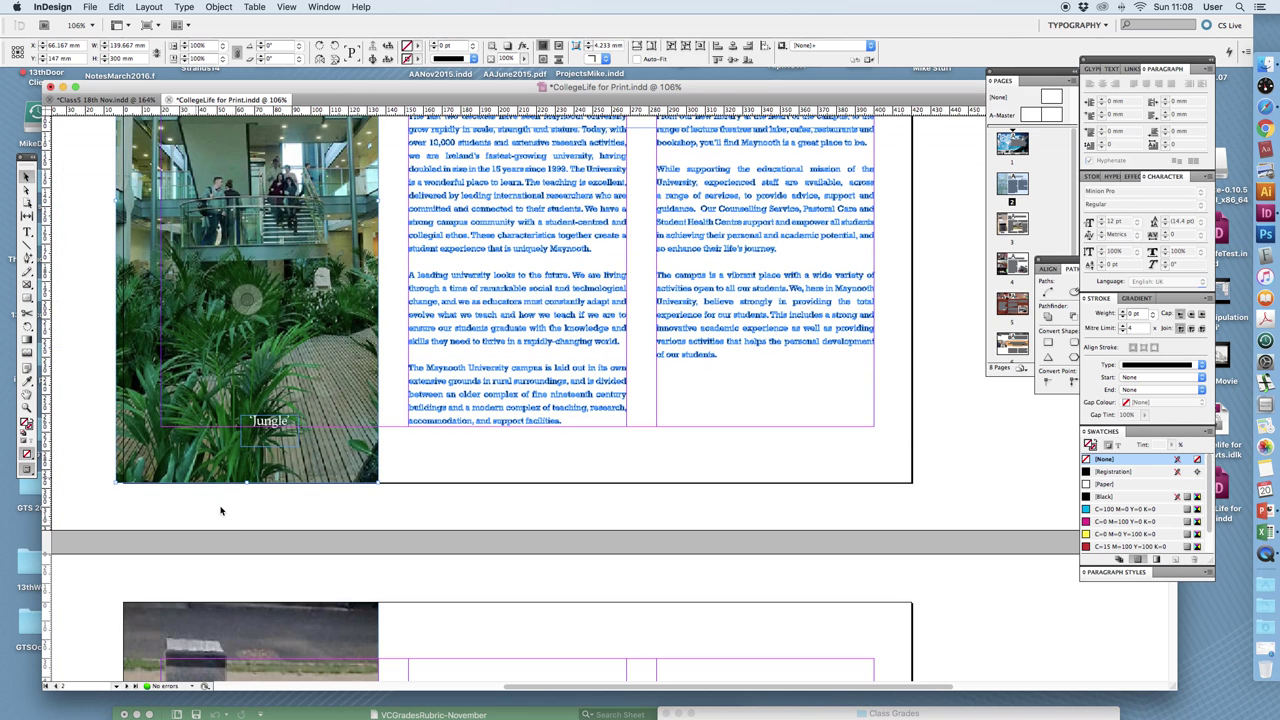
left_click_drag(246, 483, 246, 491)
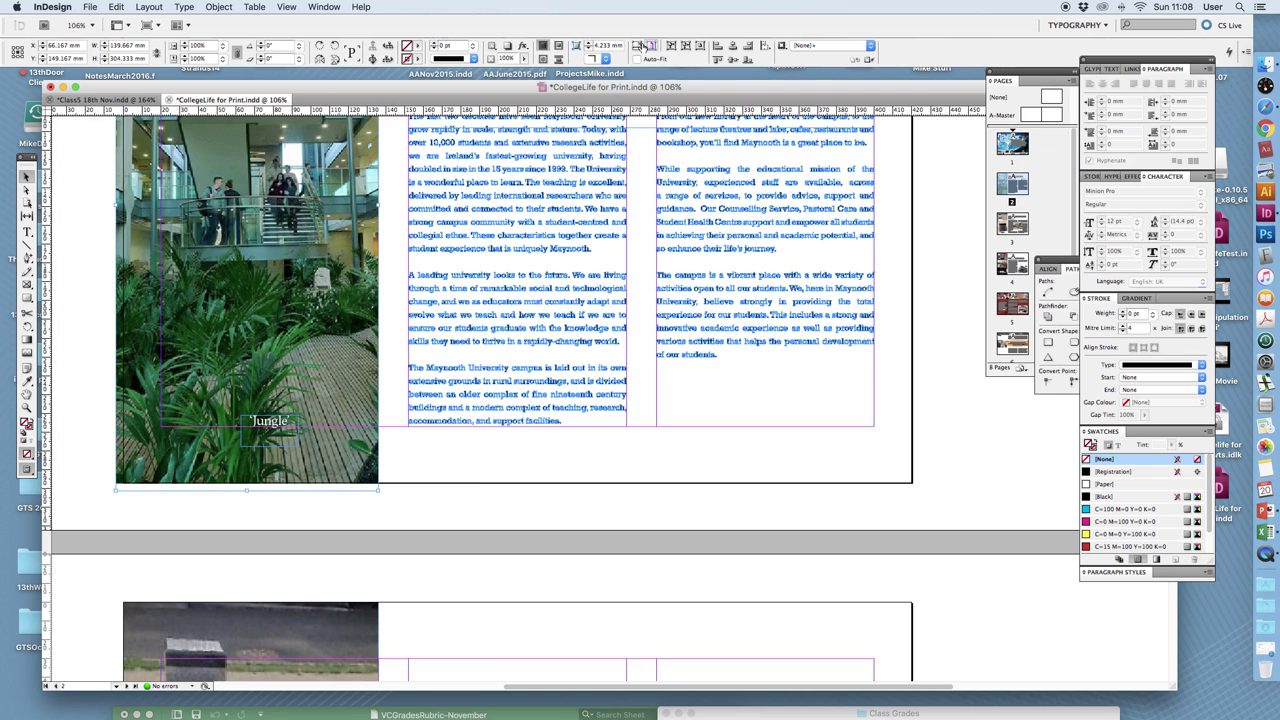
left_click(645, 46)
scroll(358, 226, "up", 2)
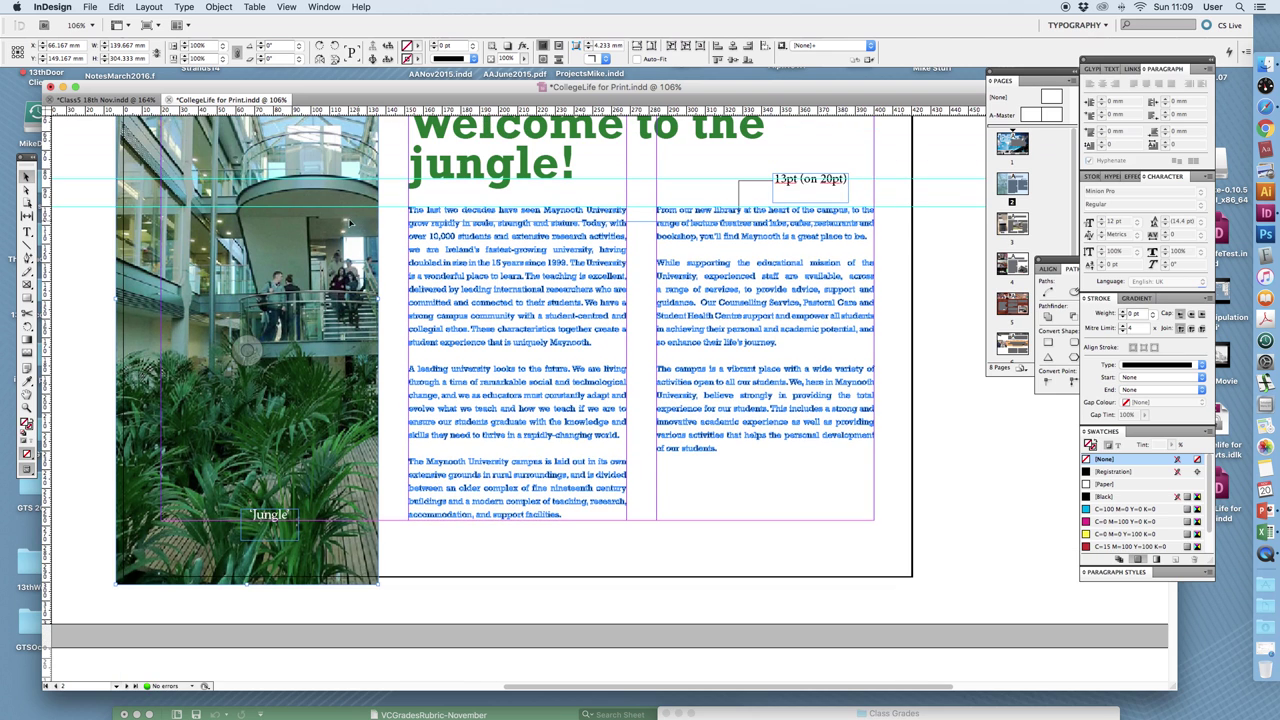
scroll(350, 223, "up", 2)
left_click(928, 236)
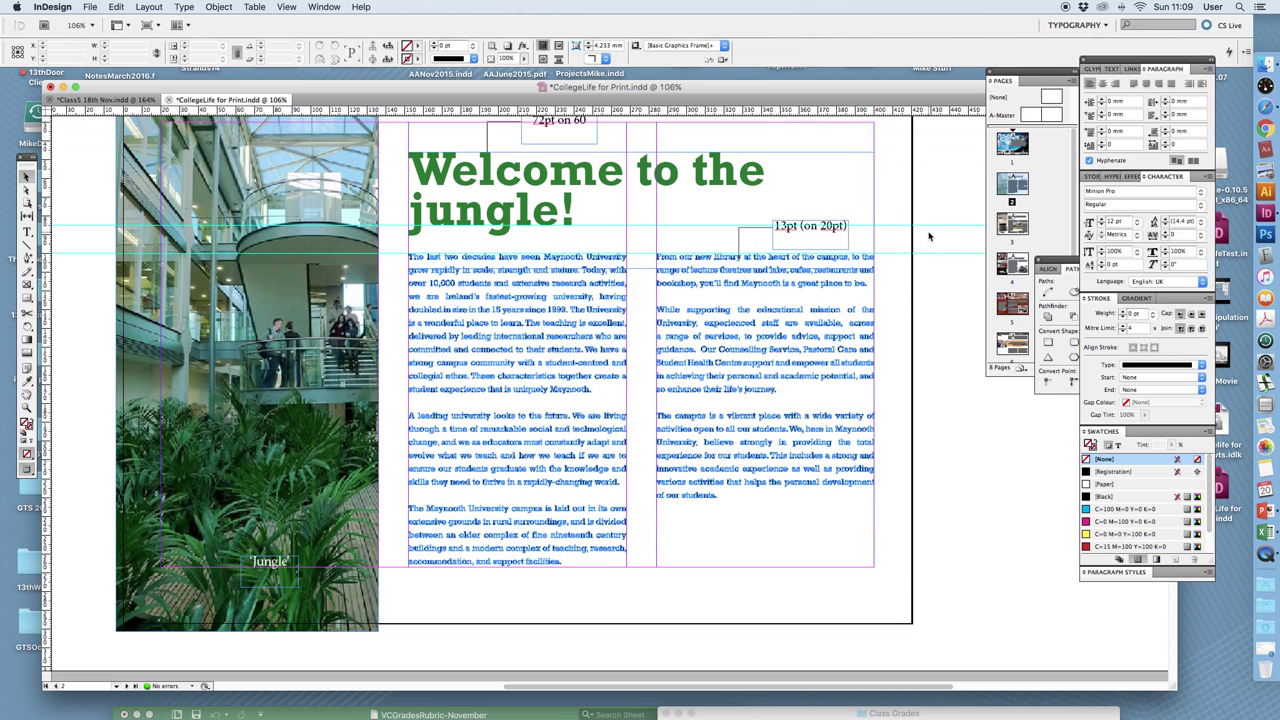
Start a PDF export of the brochure with the Press Quality preset, saving it to the Desktop as InDesign Tutorial for Print.pdf.
scroll(930, 237, "down", 2)
scroll(935, 240, "up", 10)
scroll(939, 243, "up", 5)
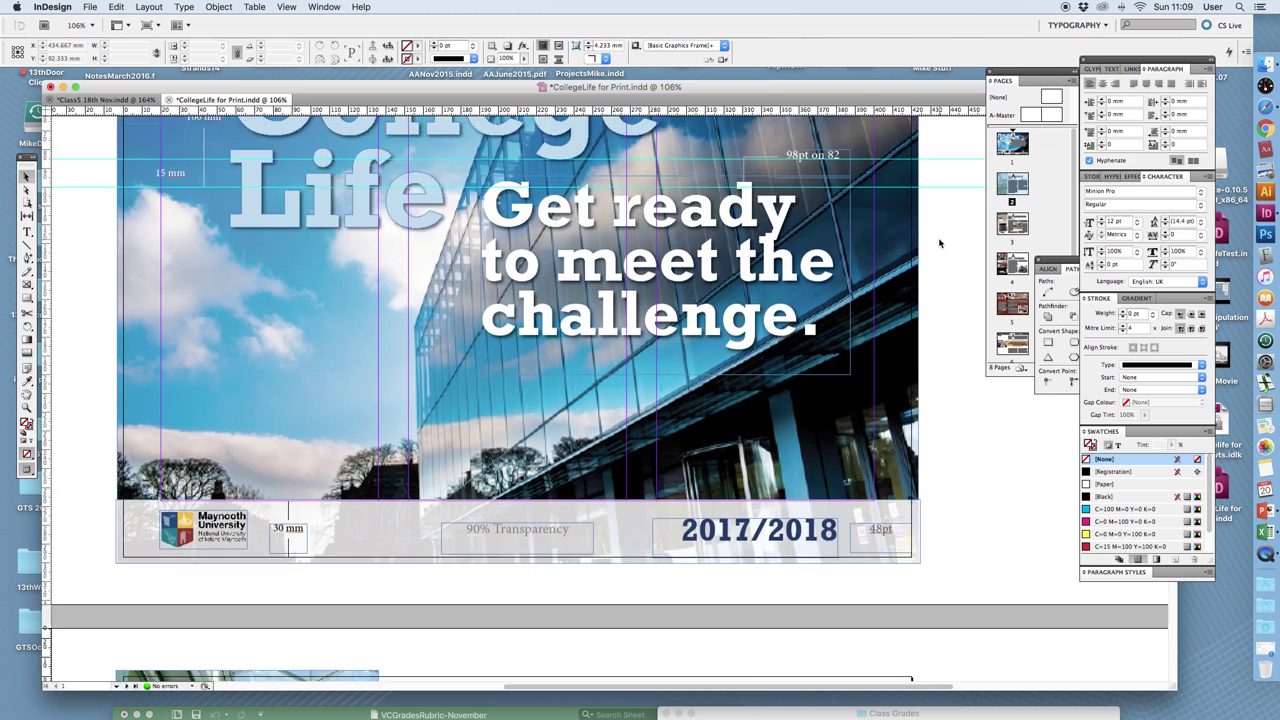
scroll(939, 243, "up", 2)
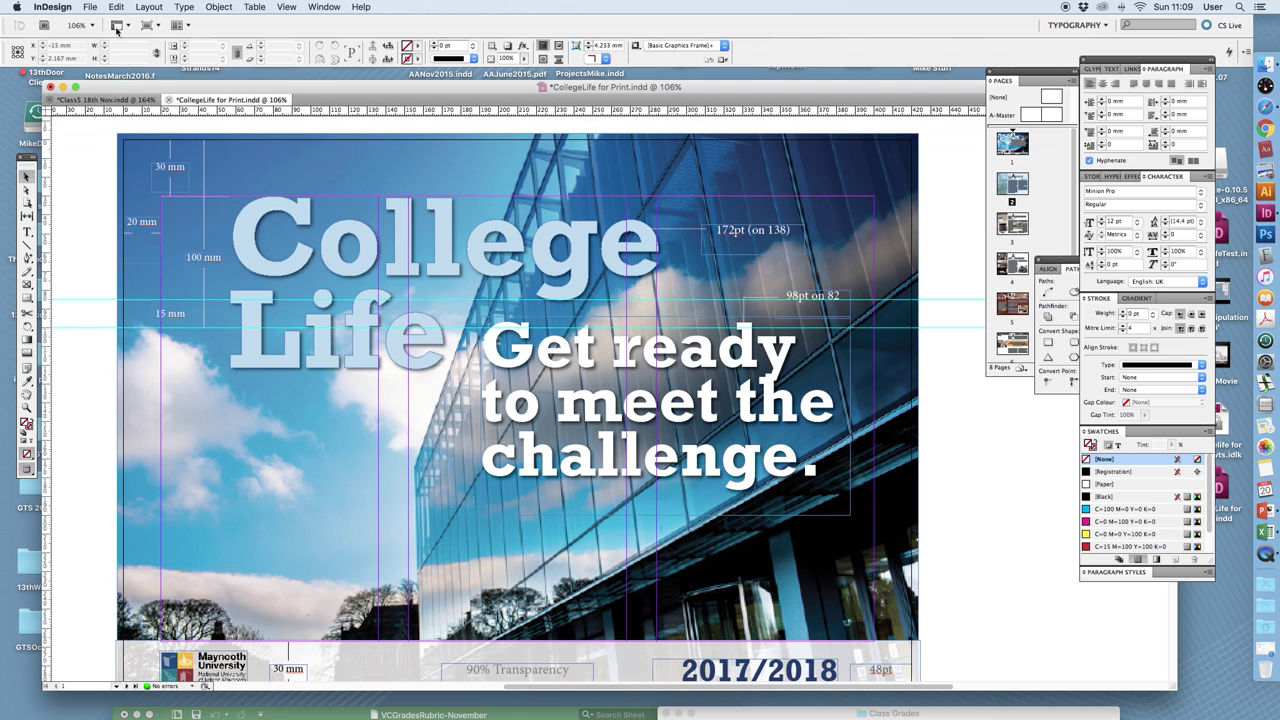
left_click(91, 7)
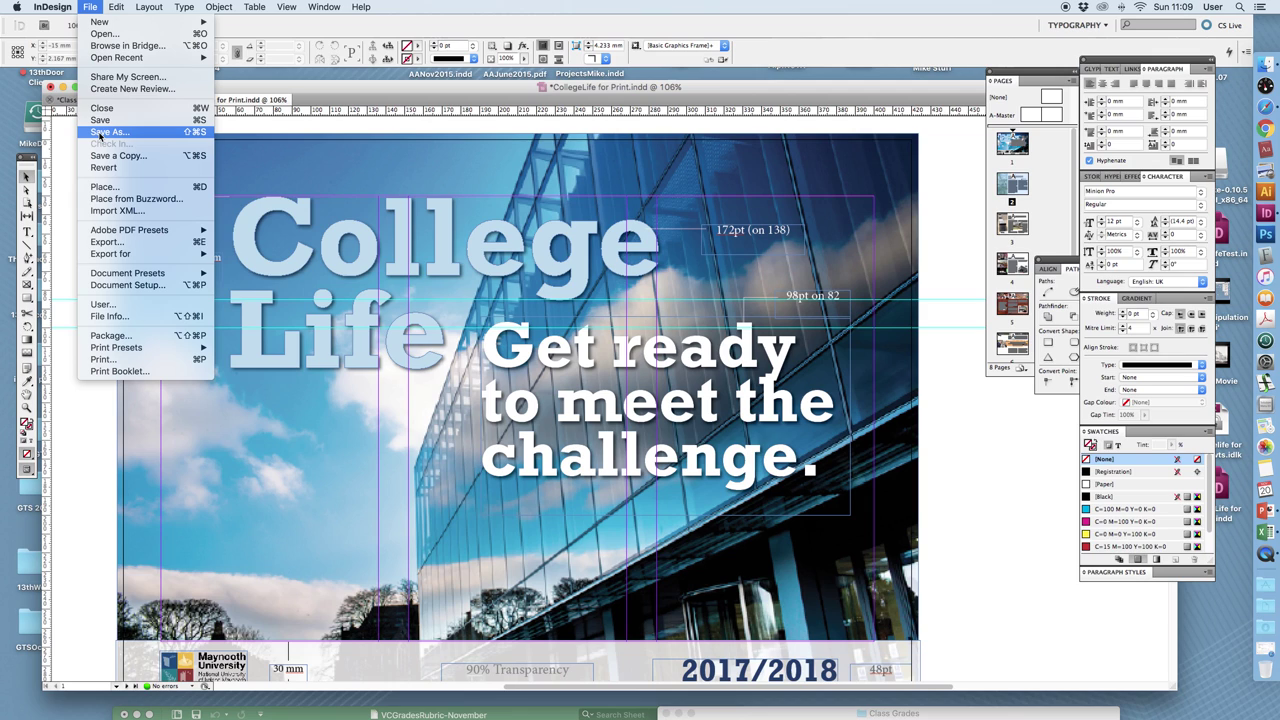
mouse_move(142, 234)
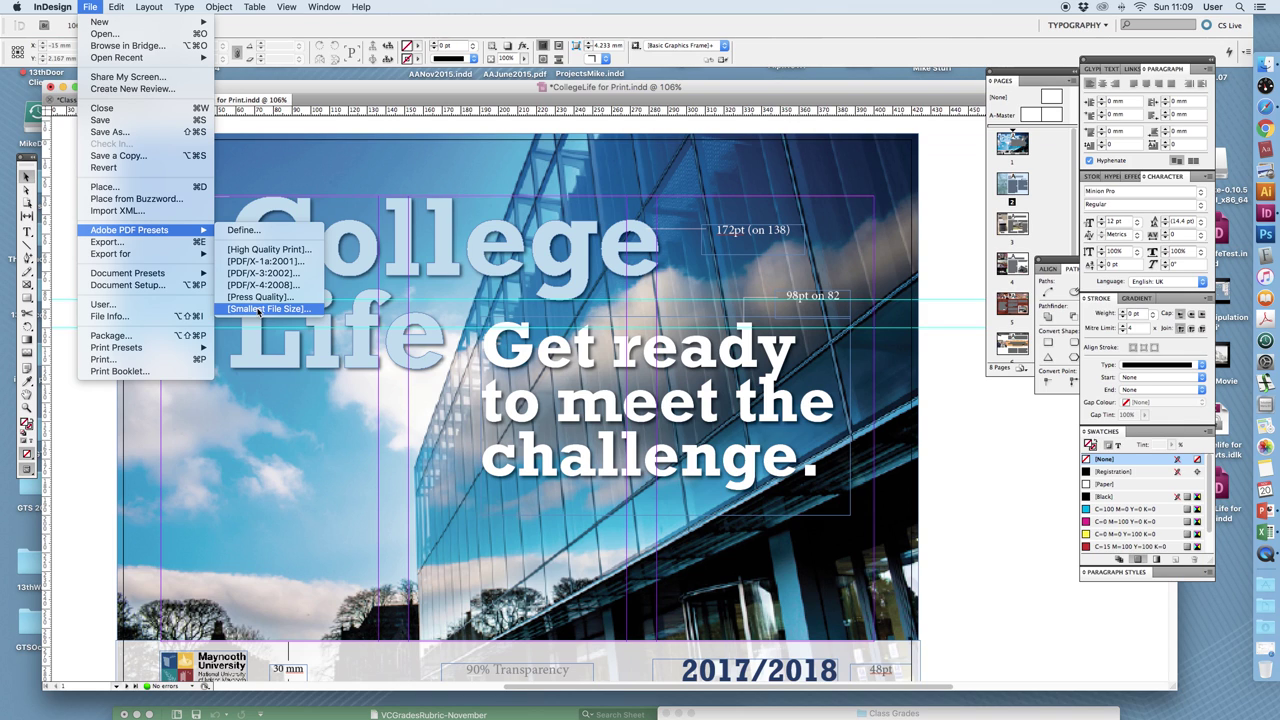
left_click(301, 296)
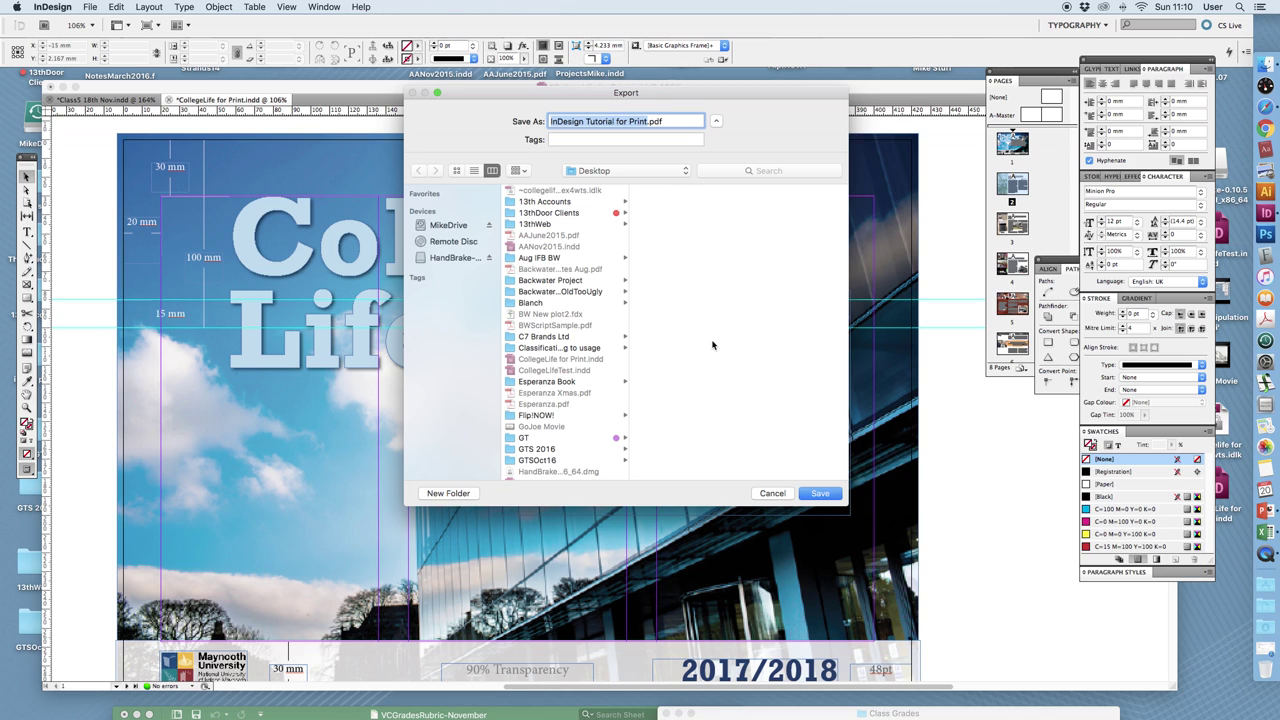
left_click(820, 494)
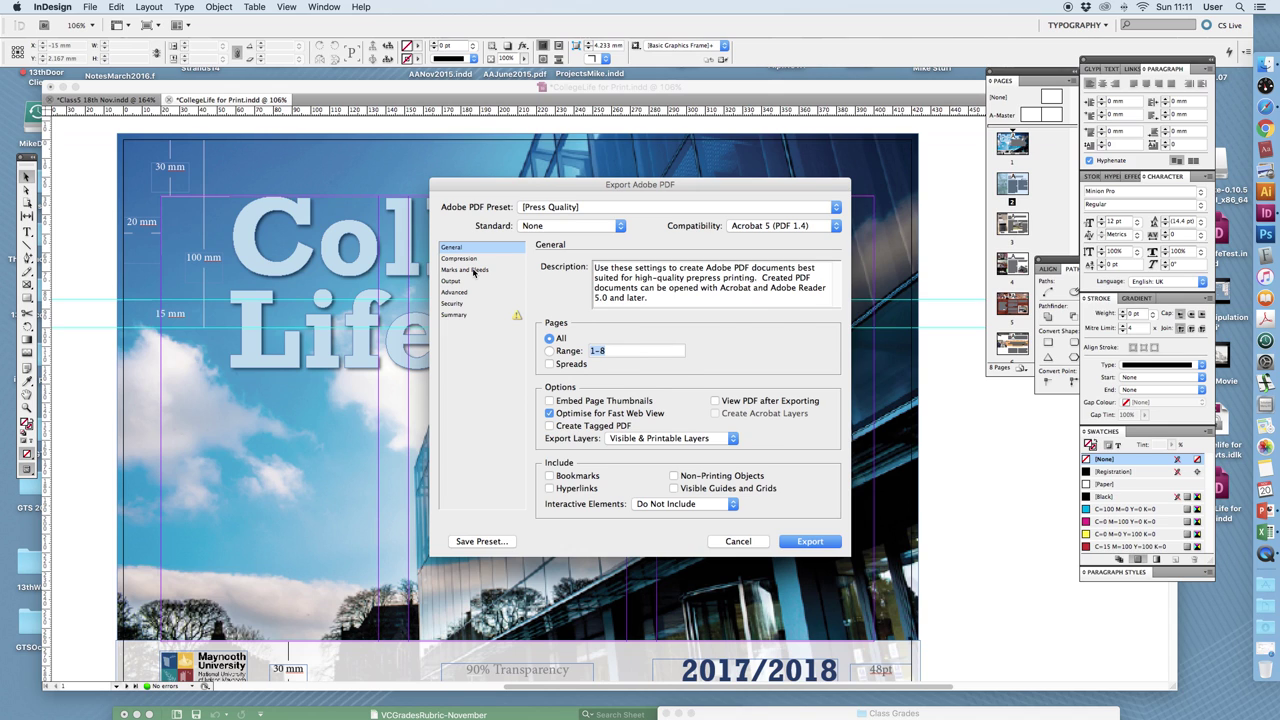
Add crop marks and a 5 mm bleed on all four sides to the PDF settings, and export the file.
left_click(474, 271)
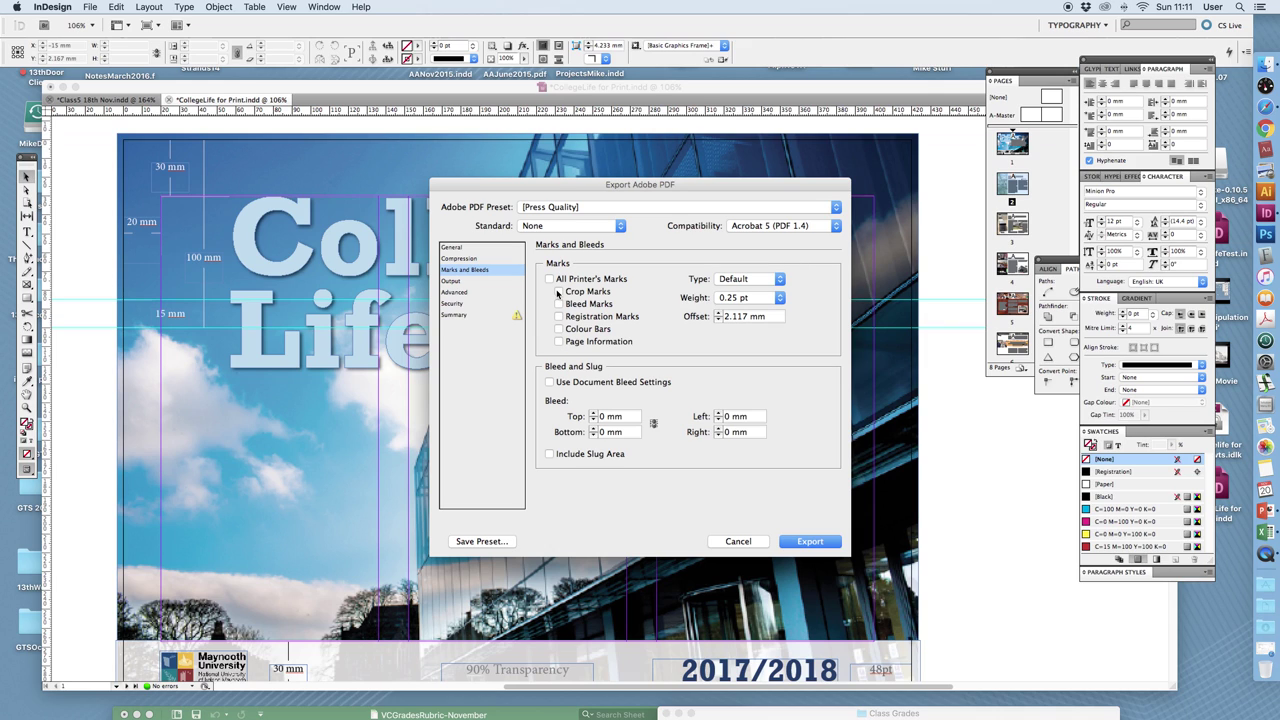
left_click(559, 292)
left_click(591, 418)
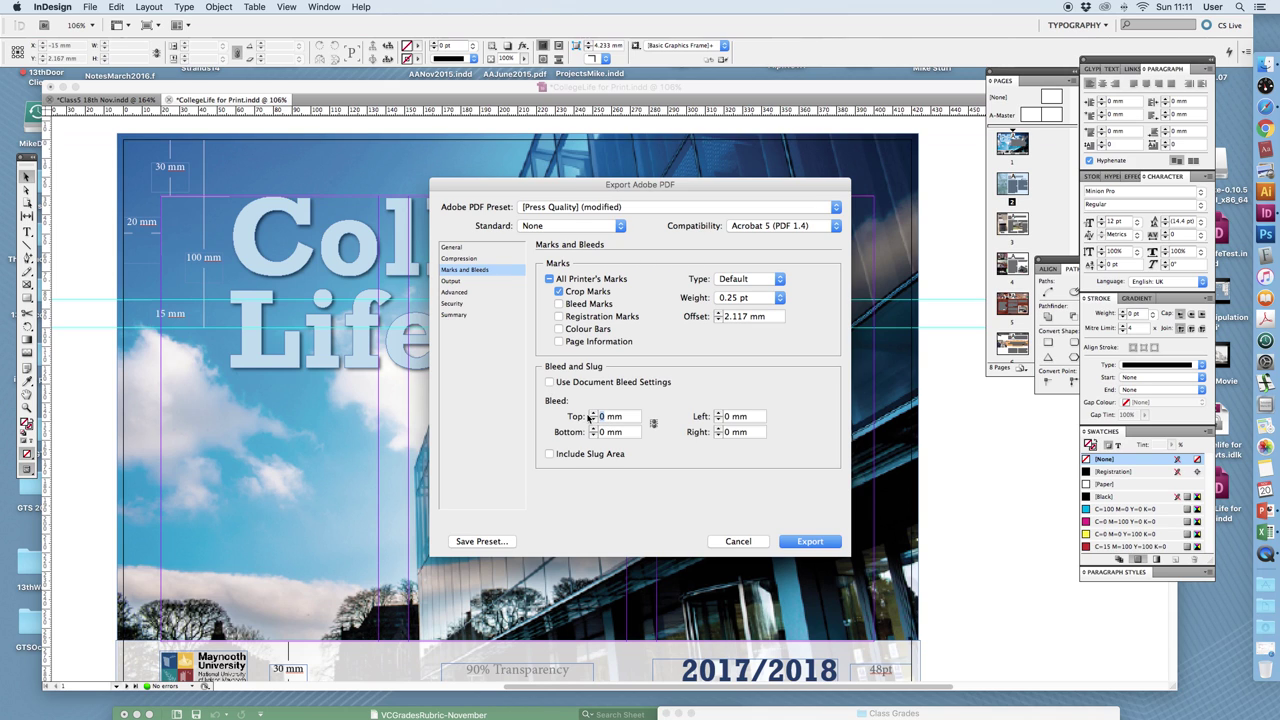
type("5")
left_click(654, 424)
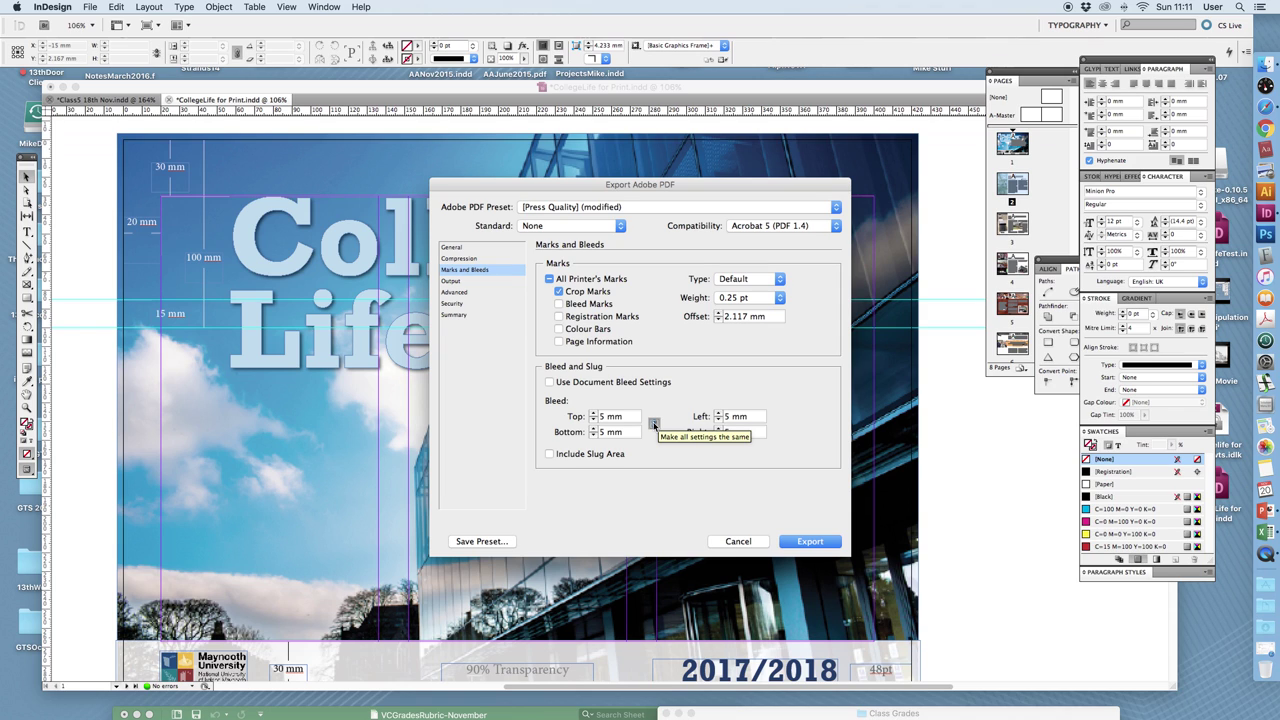
left_click(809, 542)
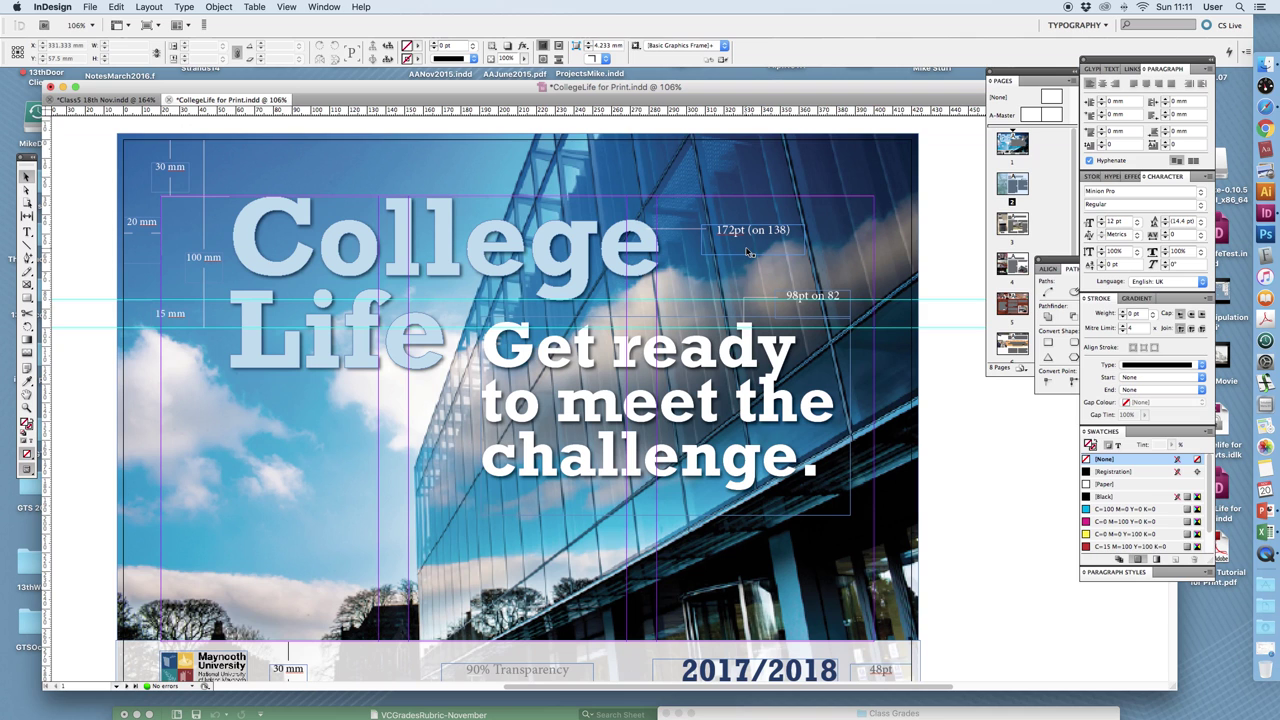
Uncover the desktop and open the exported InDesign Tutorial for Print.pdf in Acrobat to check the cover's crop marks and bleed.
left_click_drag(816, 84, 827, 650)
left_click(853, 547)
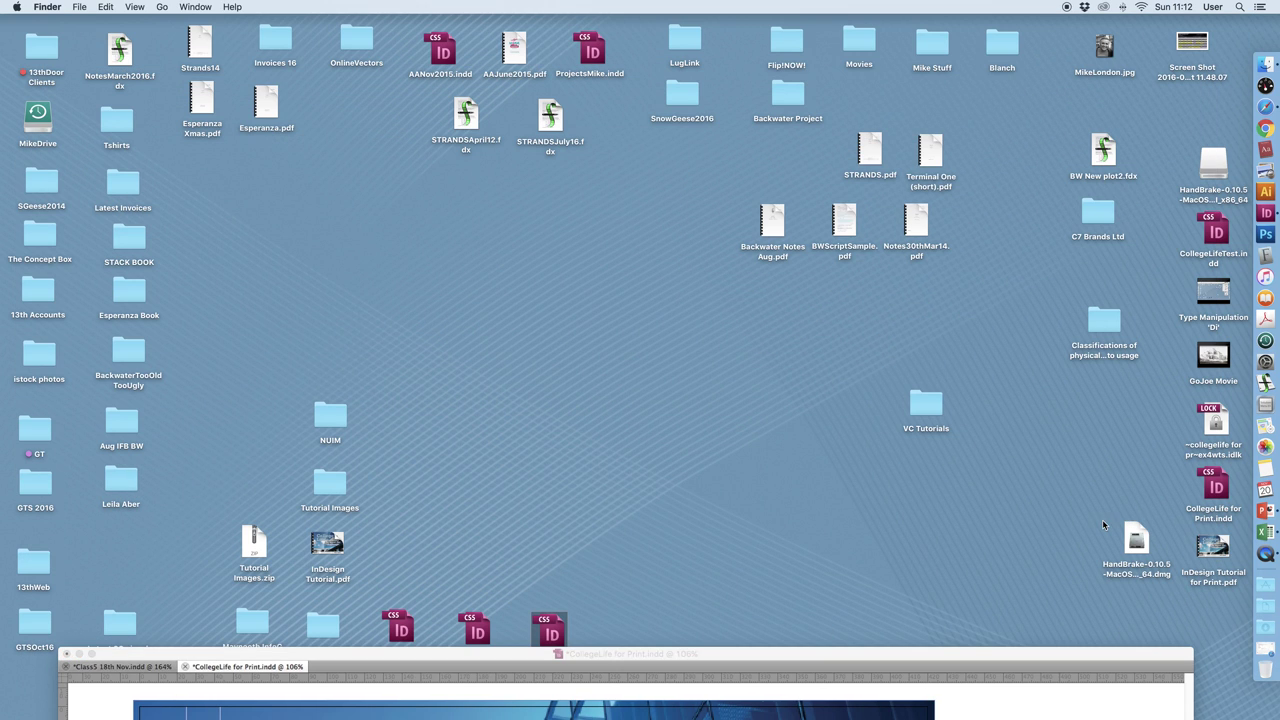
left_click_drag(1214, 548, 750, 304)
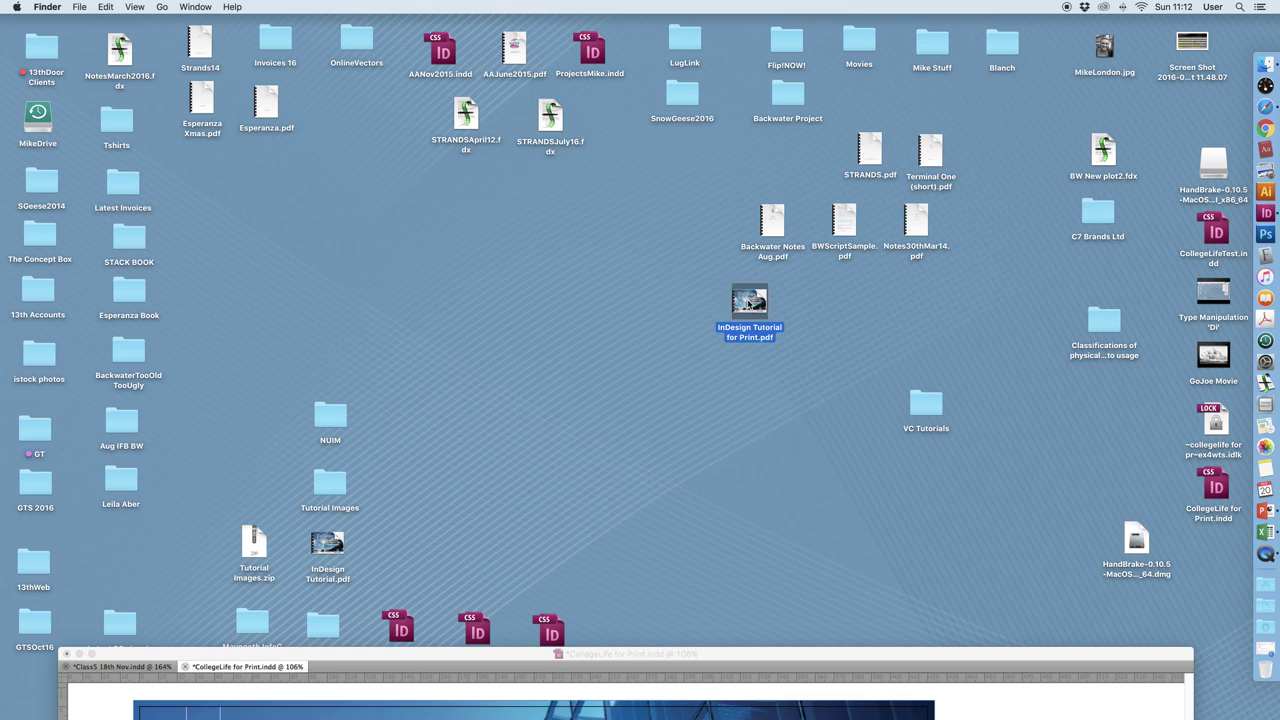
left_click(1265, 318)
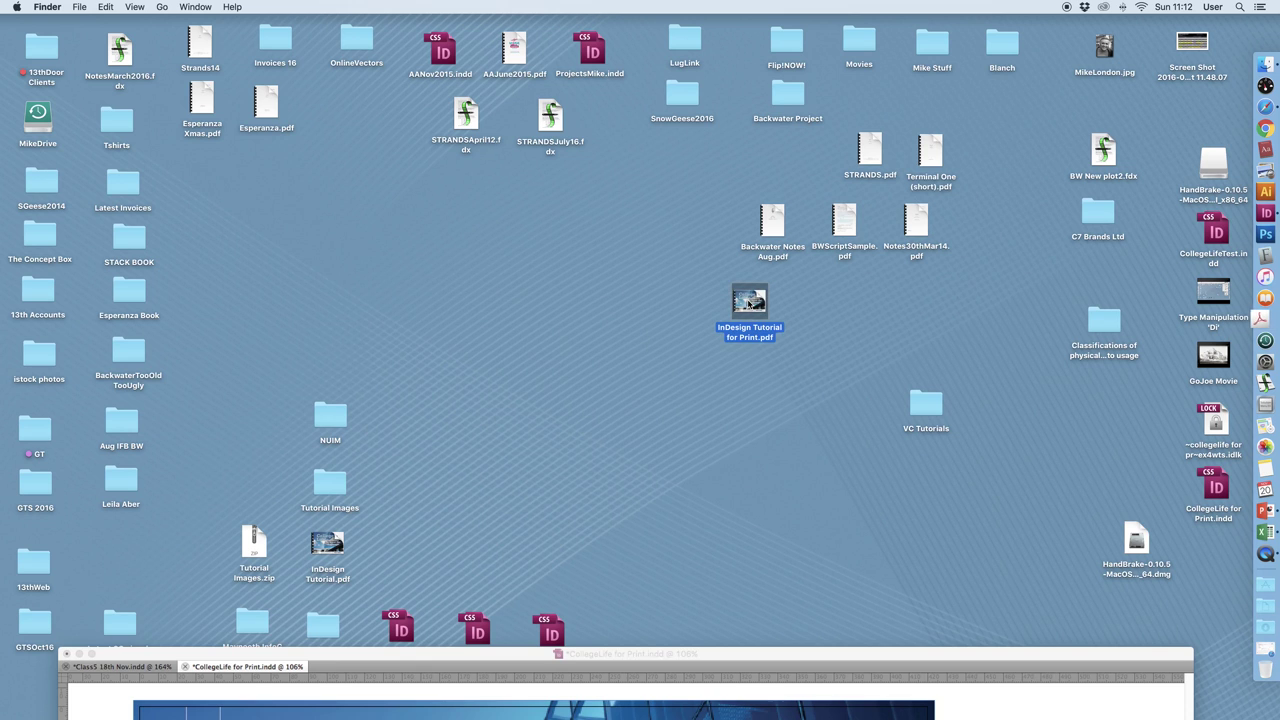
left_click(1263, 319)
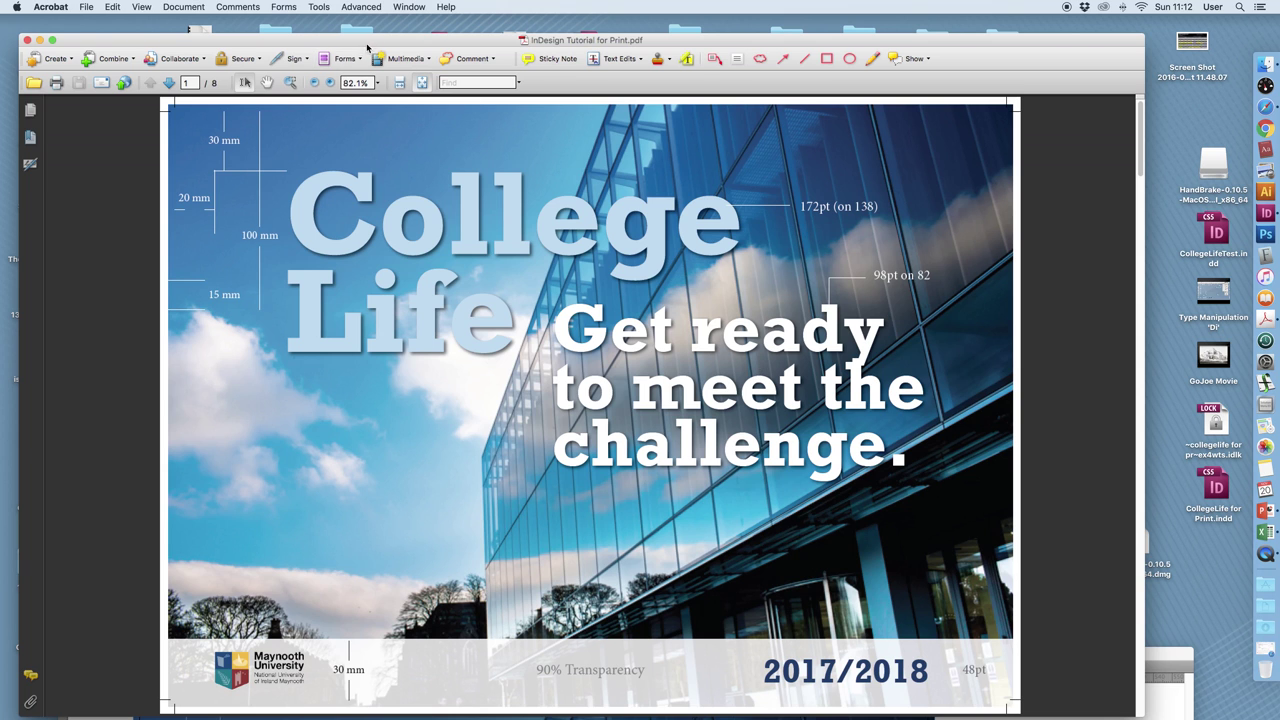
left_click_drag(367, 47, 404, 31)
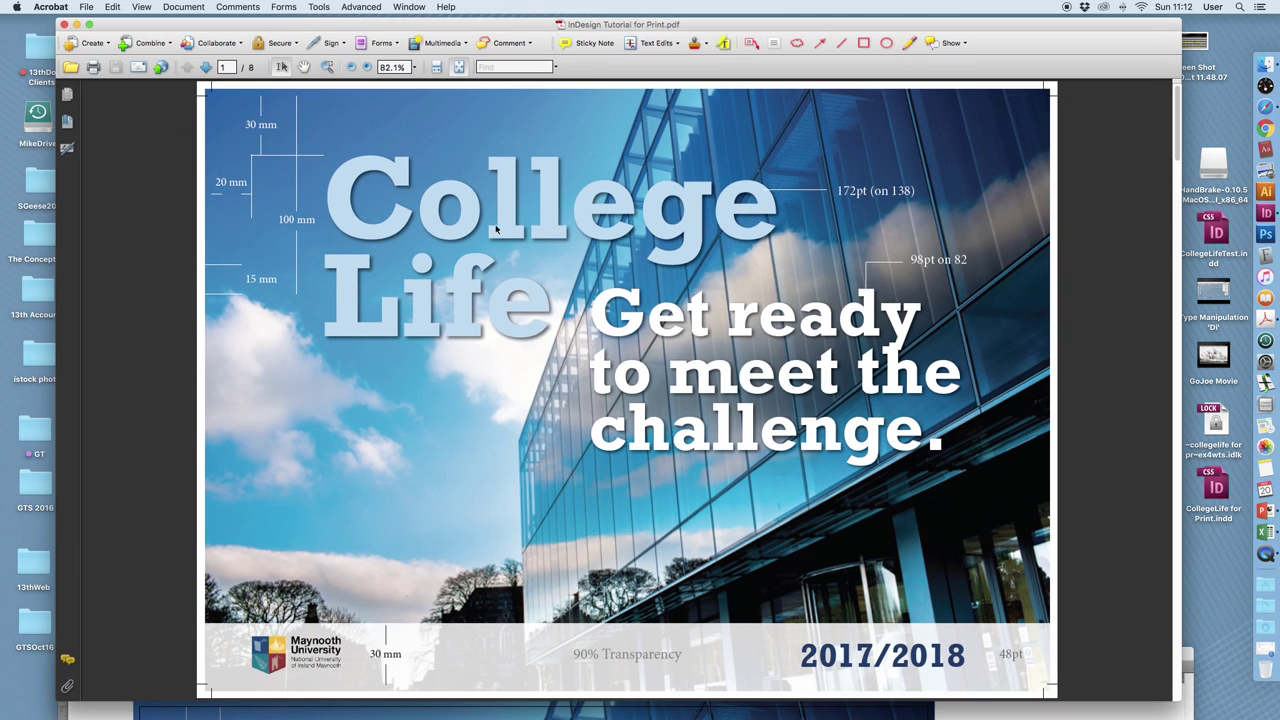